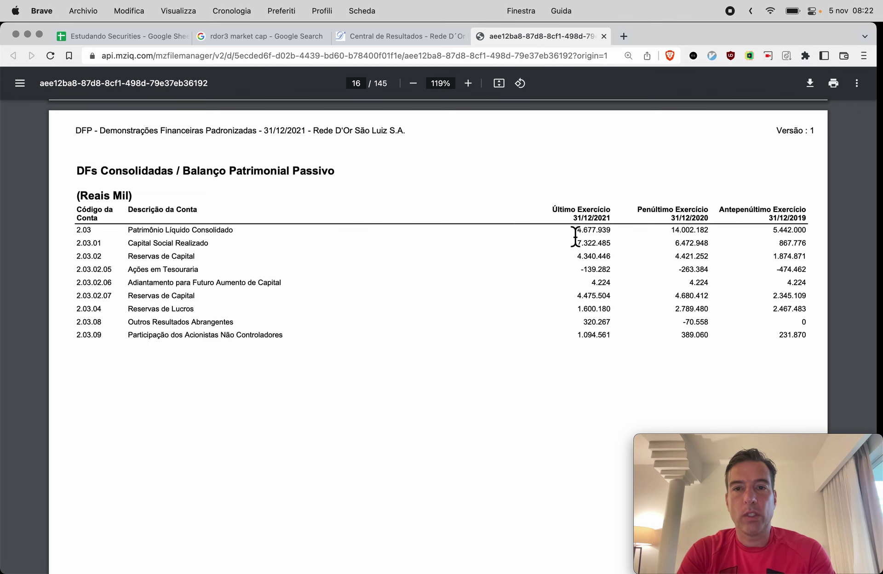
Enter 14678 as Rede D'Or's net equity for period 21 in the spreadsheet.
key("super+1")
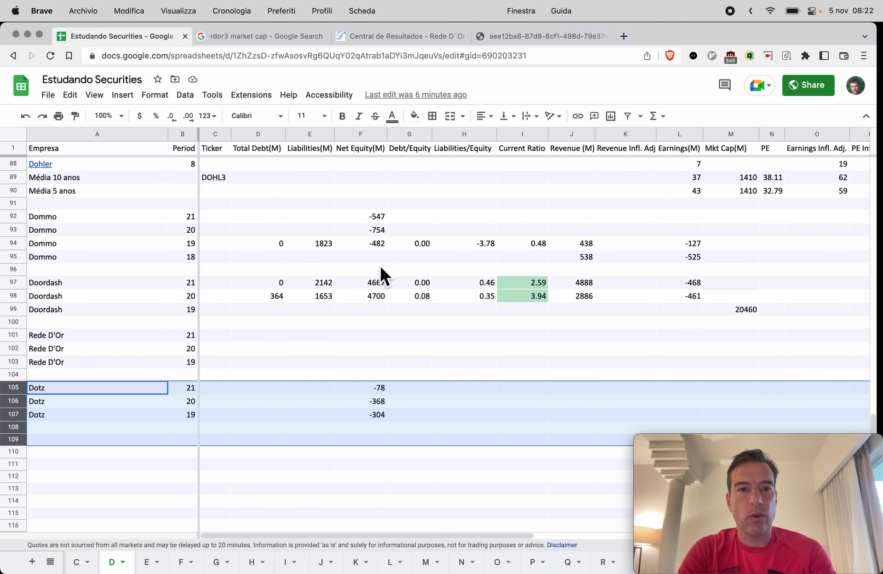
scroll(370, 272, "down", 5)
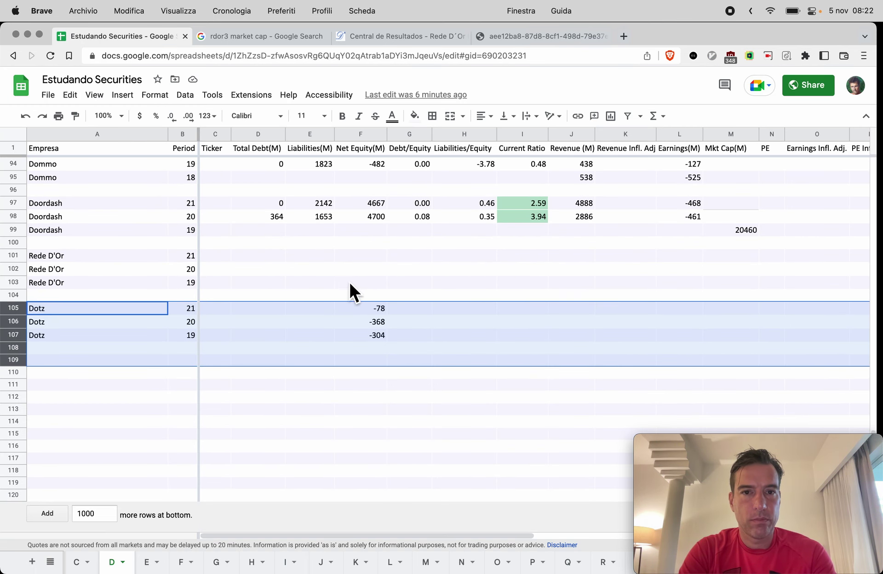
left_click(375, 260)
type("14")
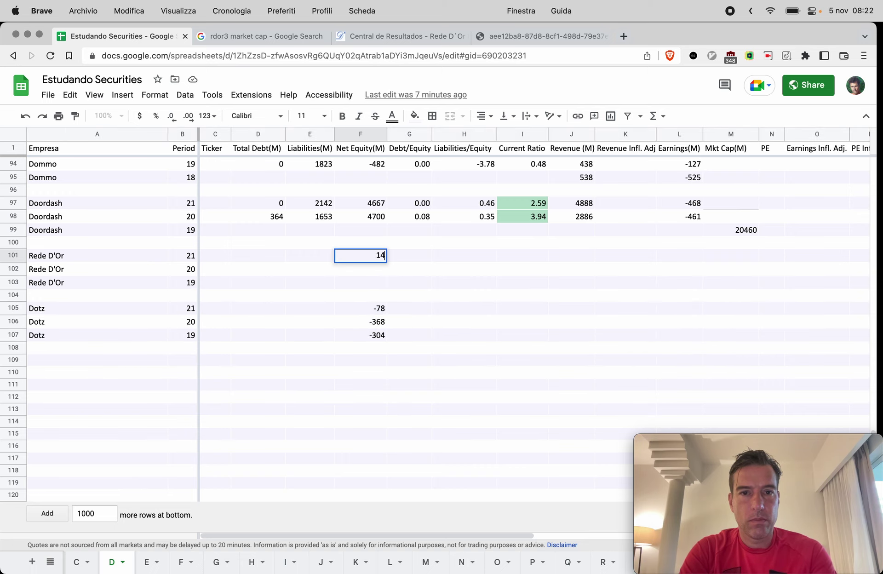
type("678")
Return to the consolidated liabilities page of the Rede D'Or report and open Calculator beside the figures.
left_click(309, 255)
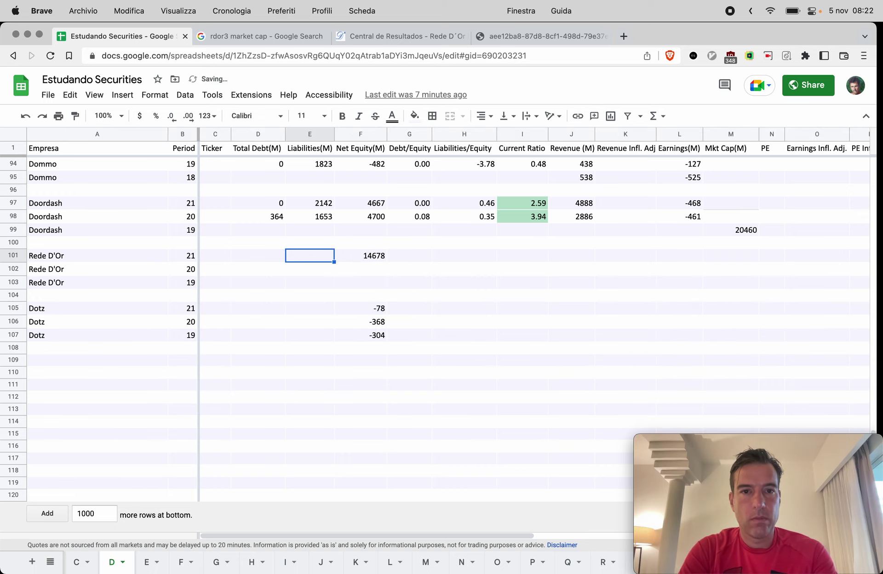
key("super+4")
scroll(375, 278, "up", 10)
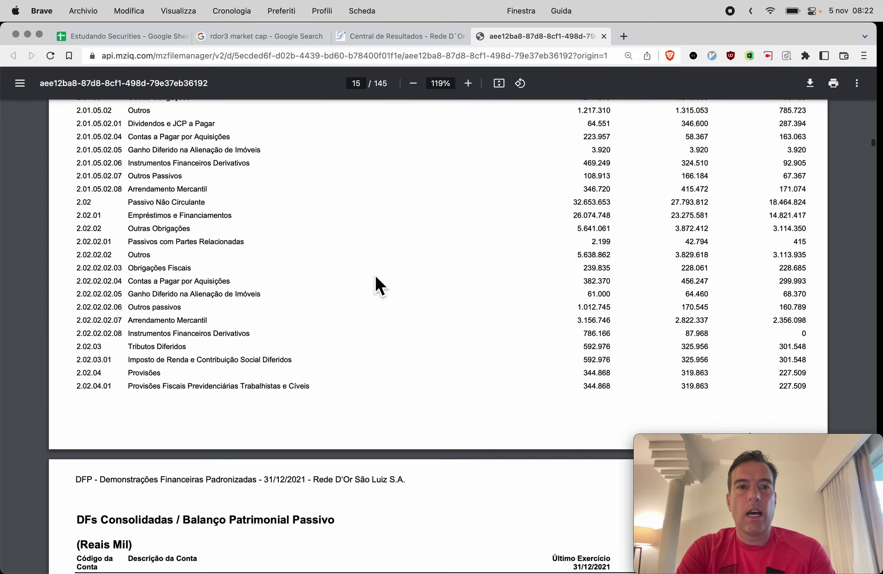
key("super+Tab")
key("super+space")
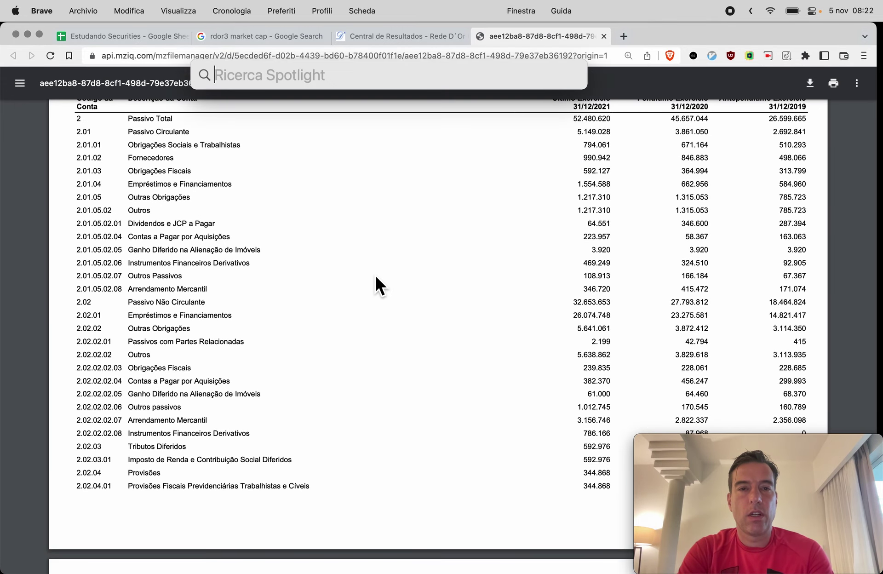
key("Escape")
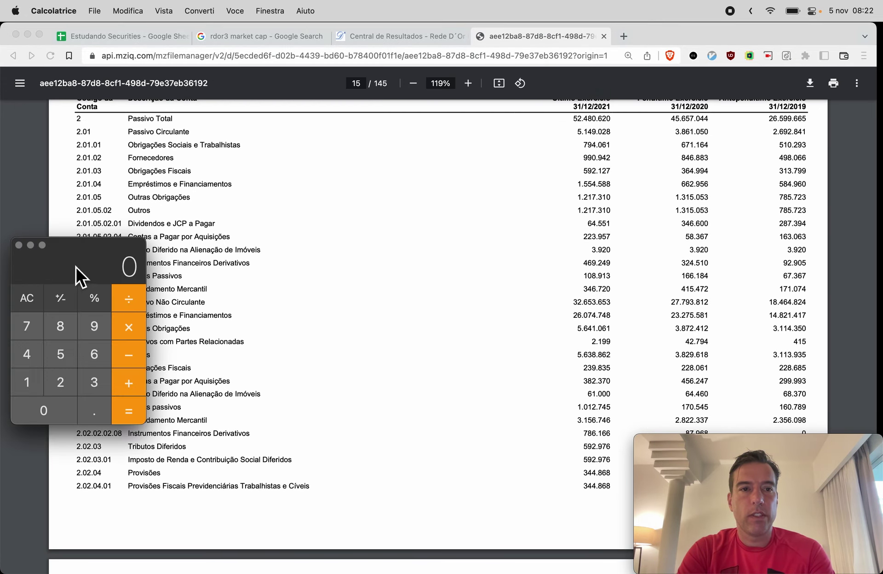
left_click_drag(76, 266, 66, 242)
Add the 2021 current liabilities, 5149, and non-current liabilities, 32654, in Calculator.
type("5149")
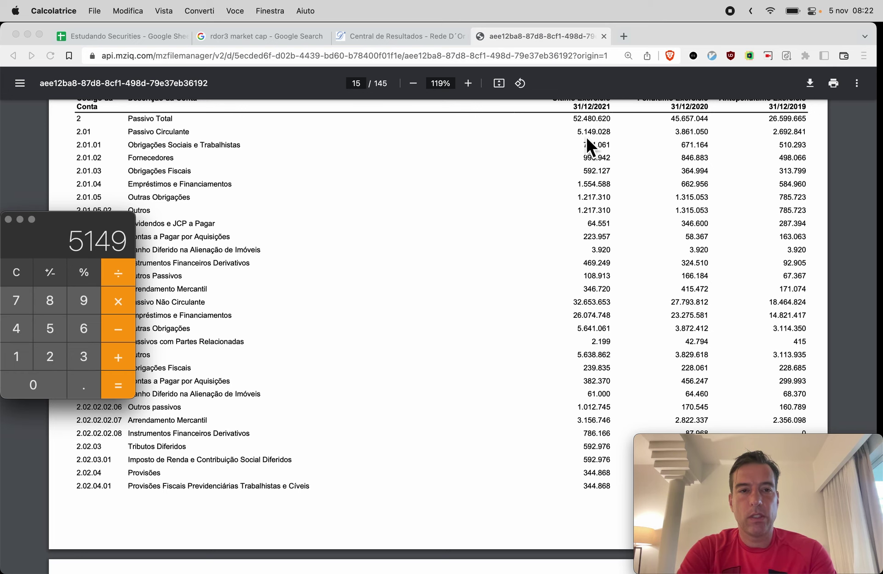
scroll(305, 413, "up", 2)
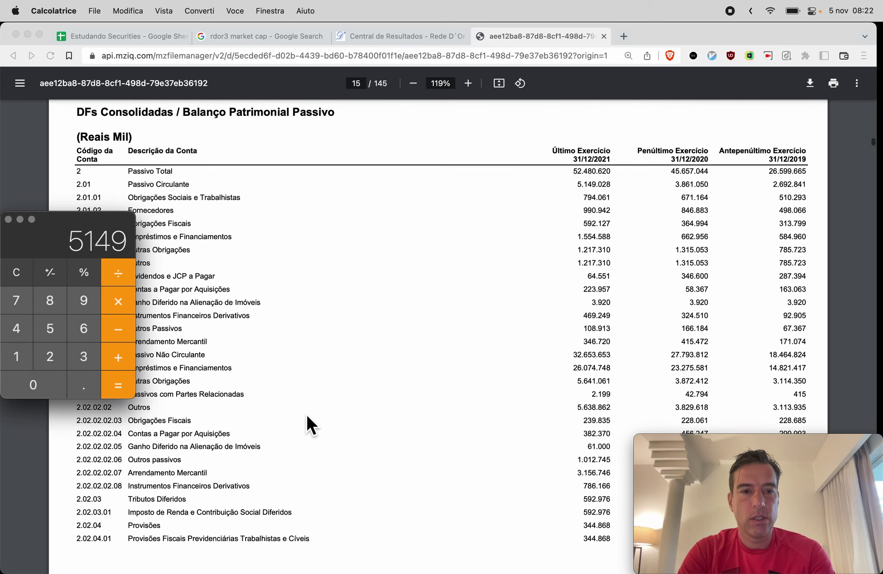
scroll(307, 416, "up", 3)
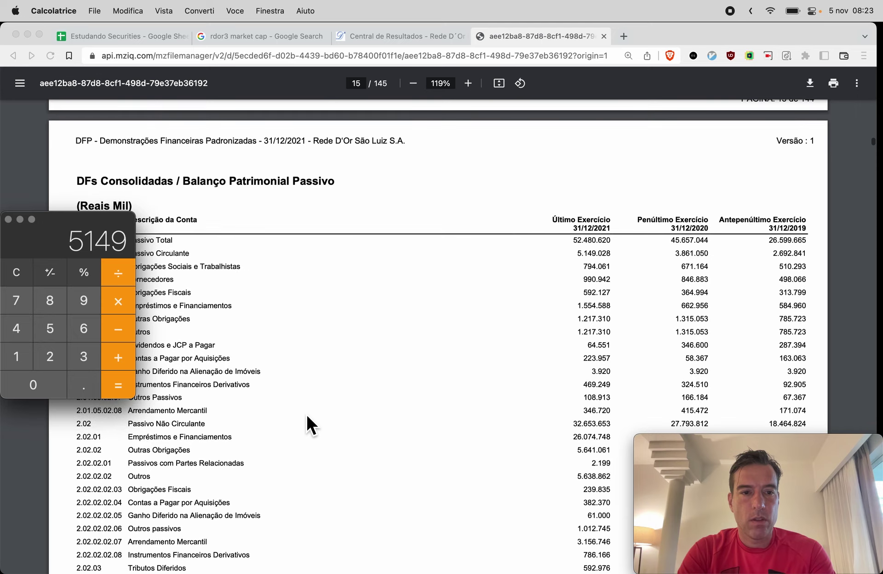
scroll(307, 416, "down", 1)
key("plus")
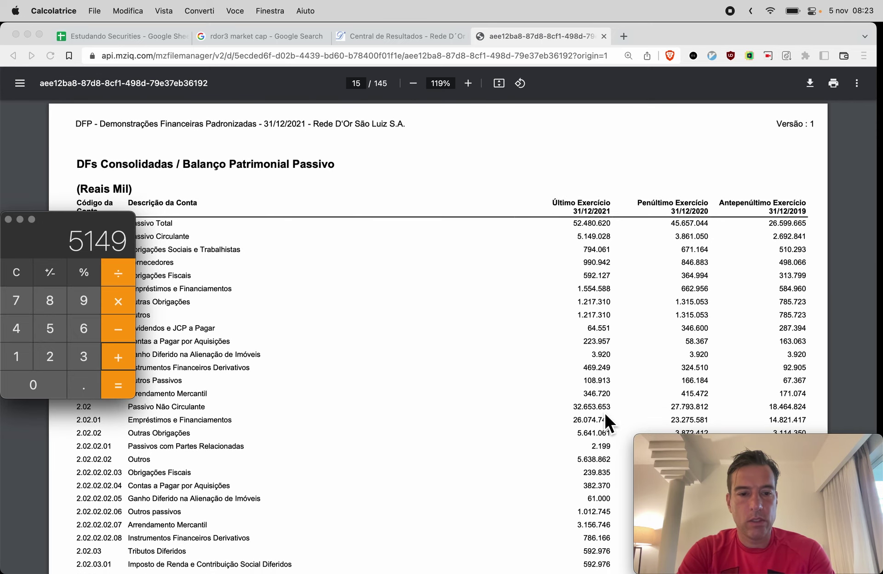
type("32654")
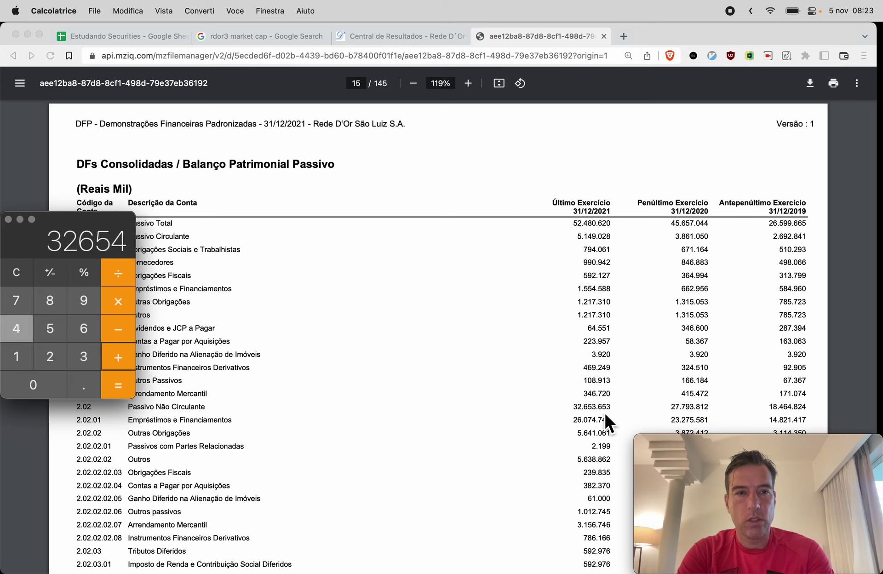
key("Return")
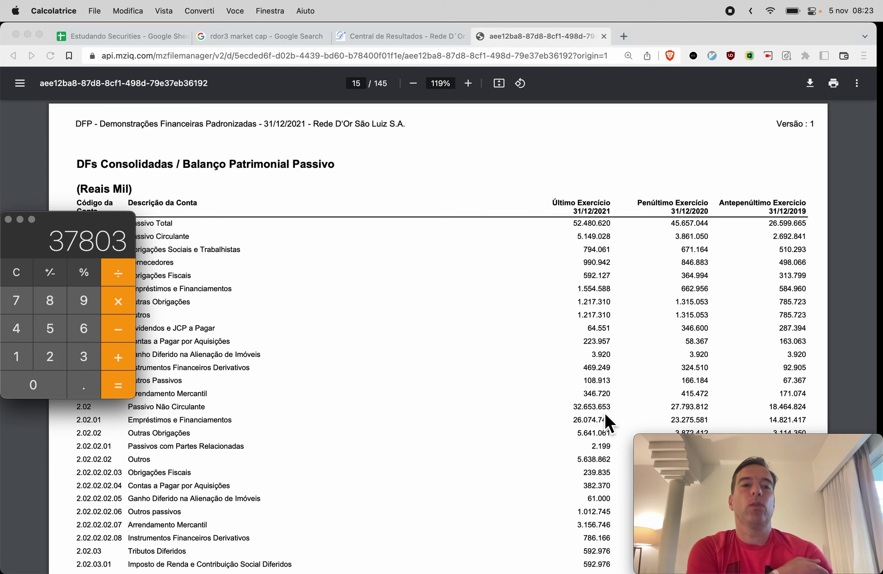
Switch back to the spreadsheet and enter 37803 as Rede D'Or's liabilities for period 21.
key("super+Tab")
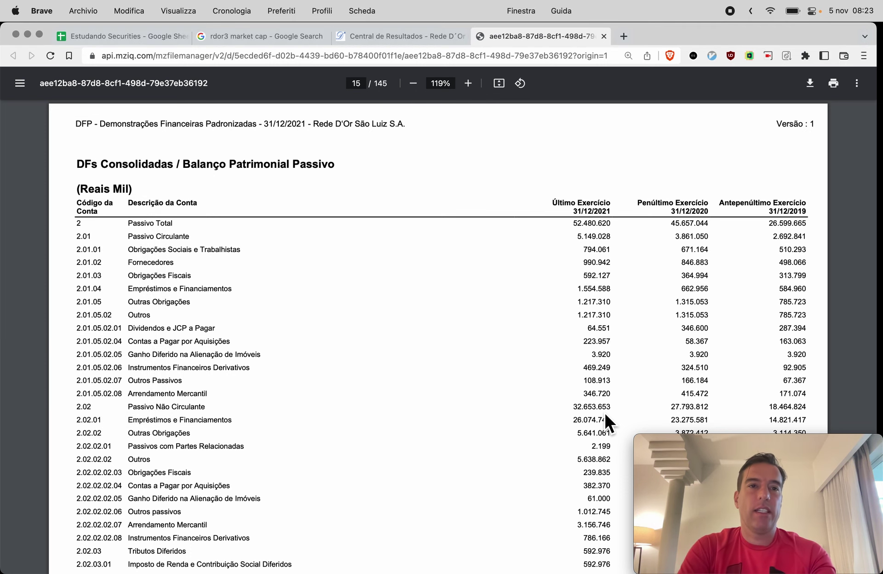
key("super+1")
type("37803")
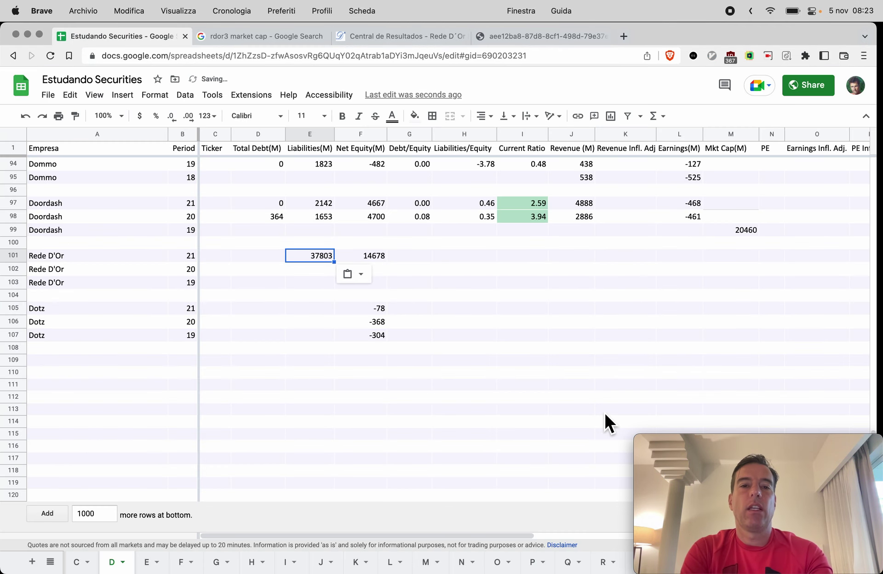
key("Right")
key("Left")
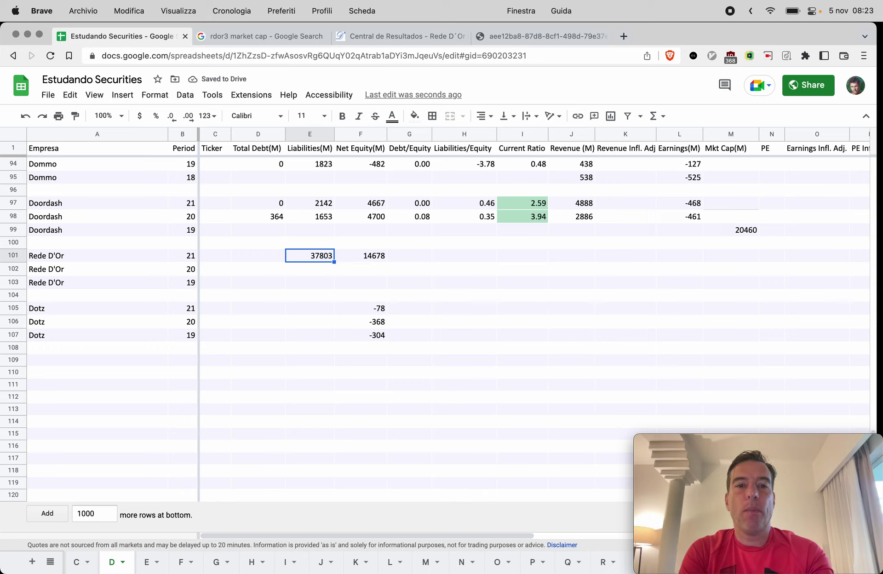
key("Right")
key("Left")
key("Right")
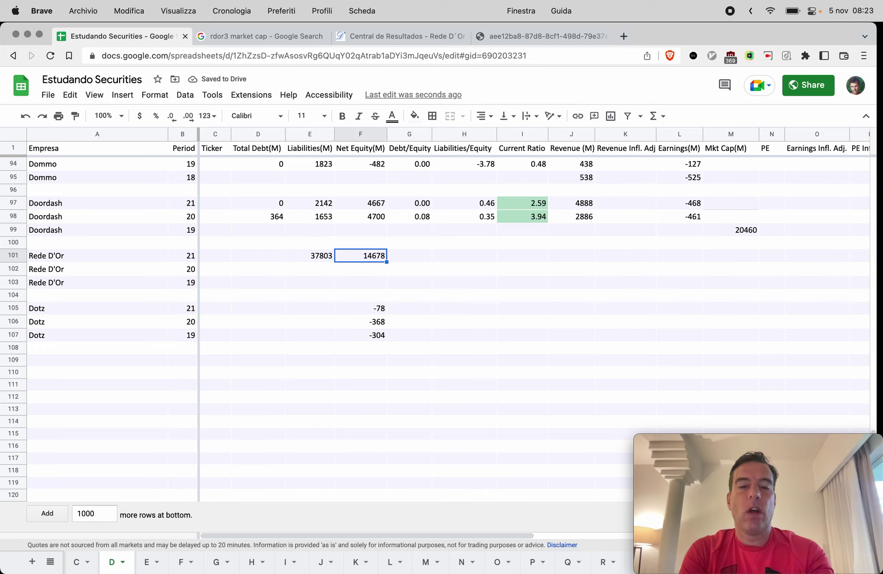
key("Left")
key("Right")
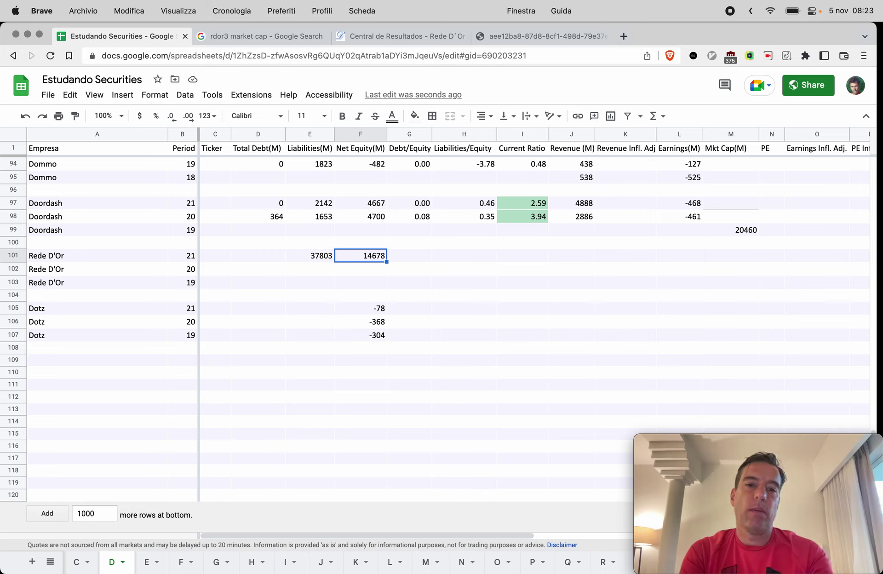
left_click(409, 255)
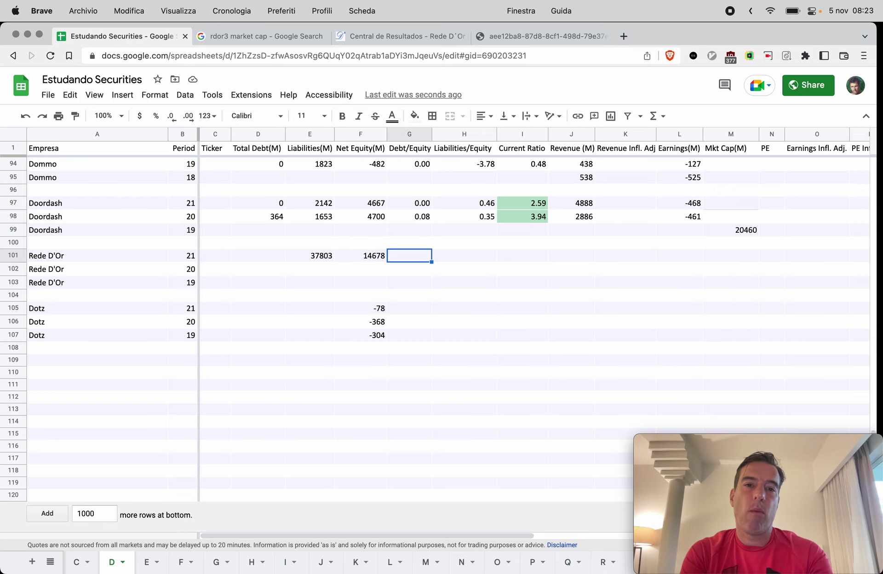
Return to the 2021 loans and financing entries in the report and switch to Calculator.
key("Left")
key("Left")
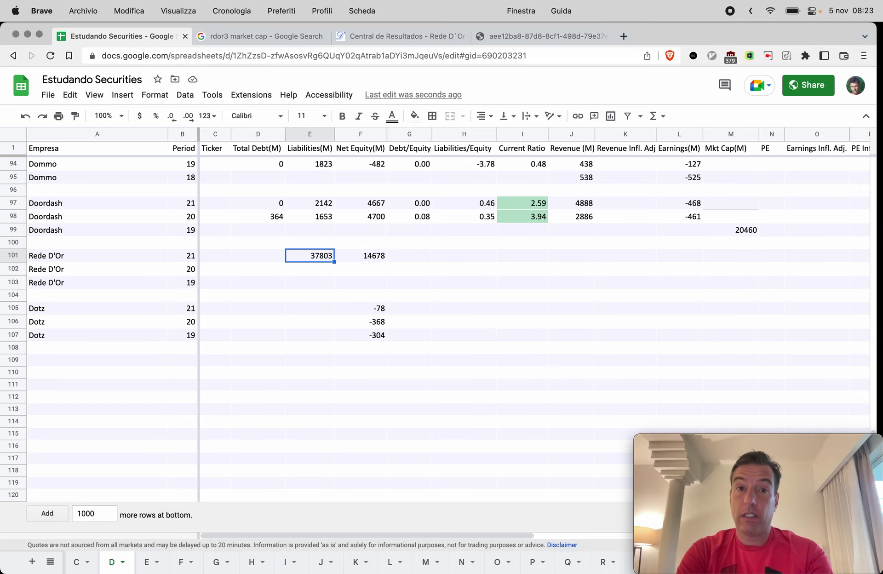
key("super+4")
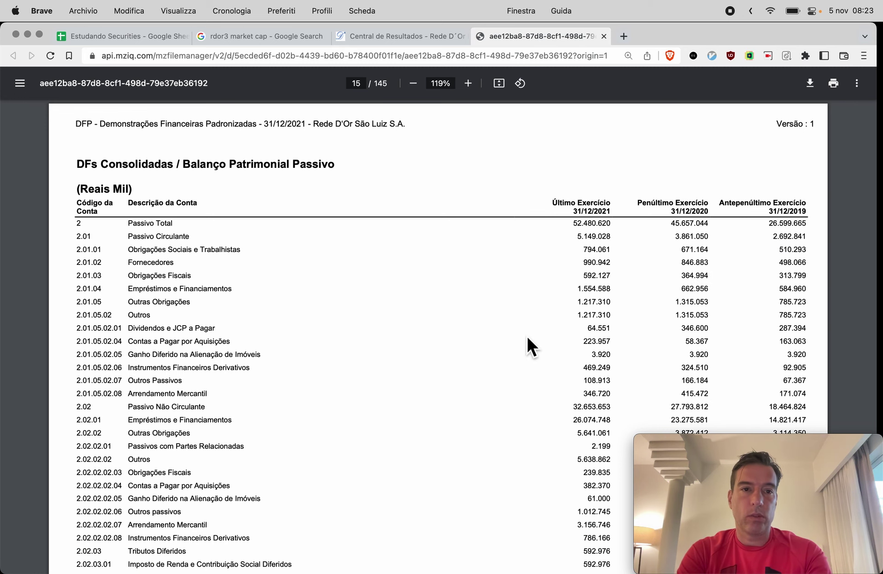
scroll(527, 339, "down", 5)
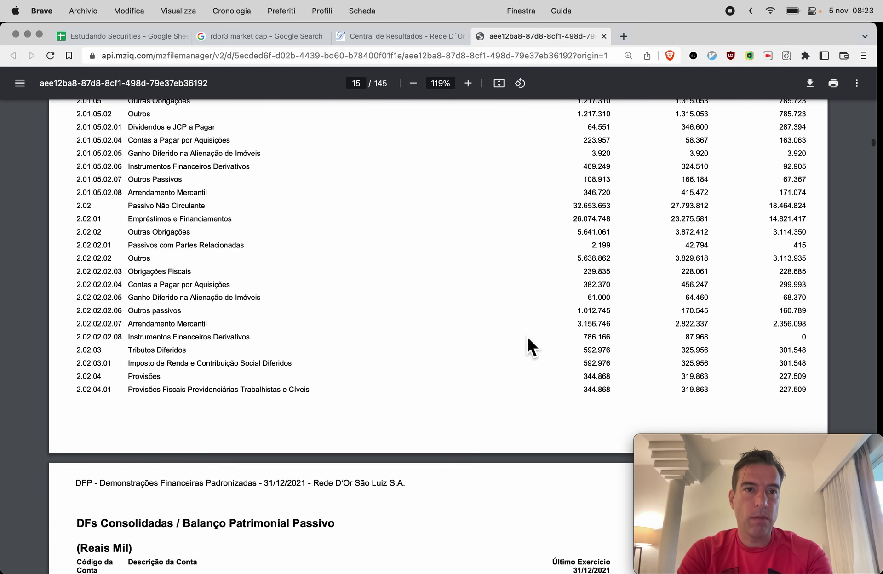
scroll(528, 339, "up", 2)
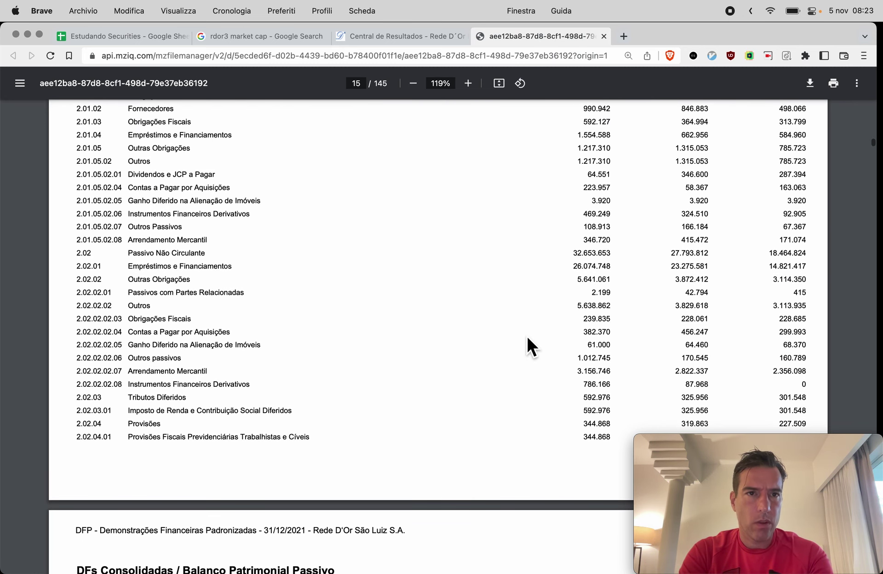
scroll(527, 338, "down", 1)
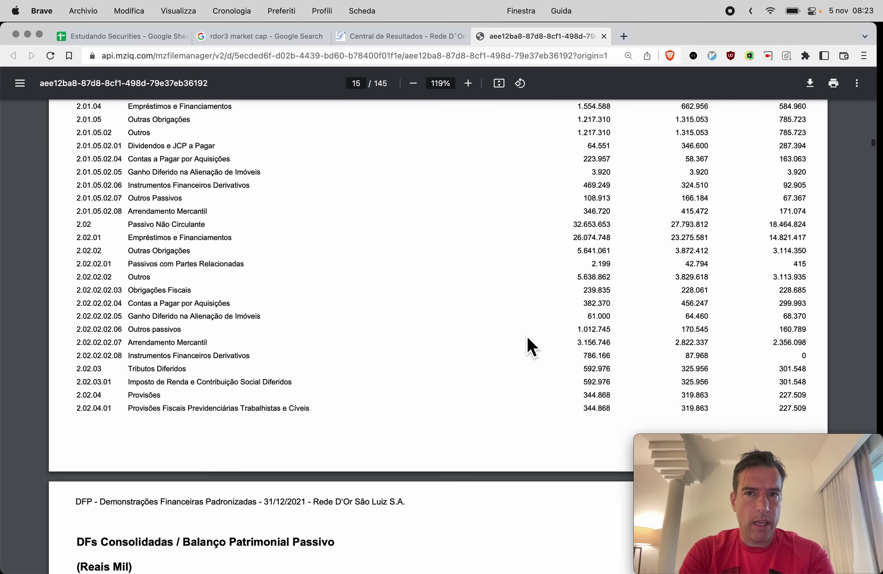
key("super+Tab")
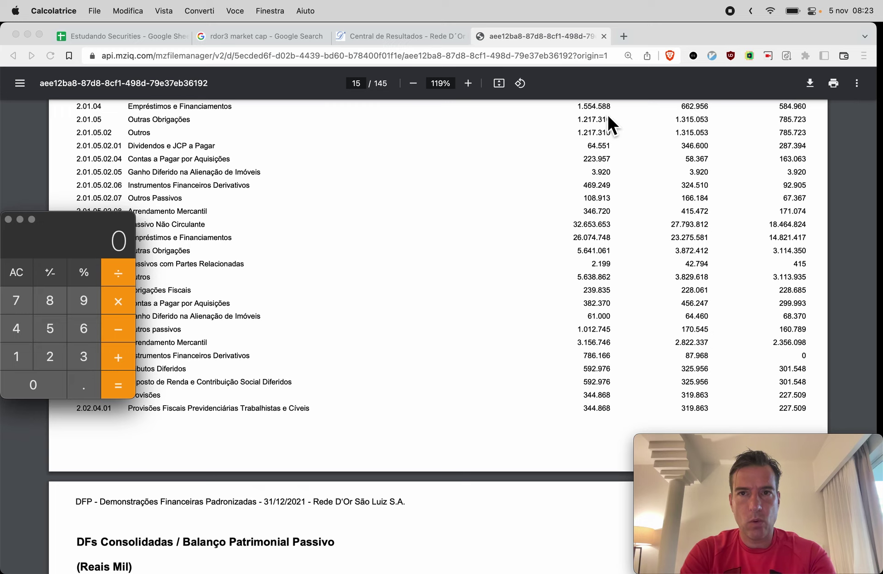
Add the 2021 current loans, 1555, and non-current loans, 26075, in Calculator.
type("1")
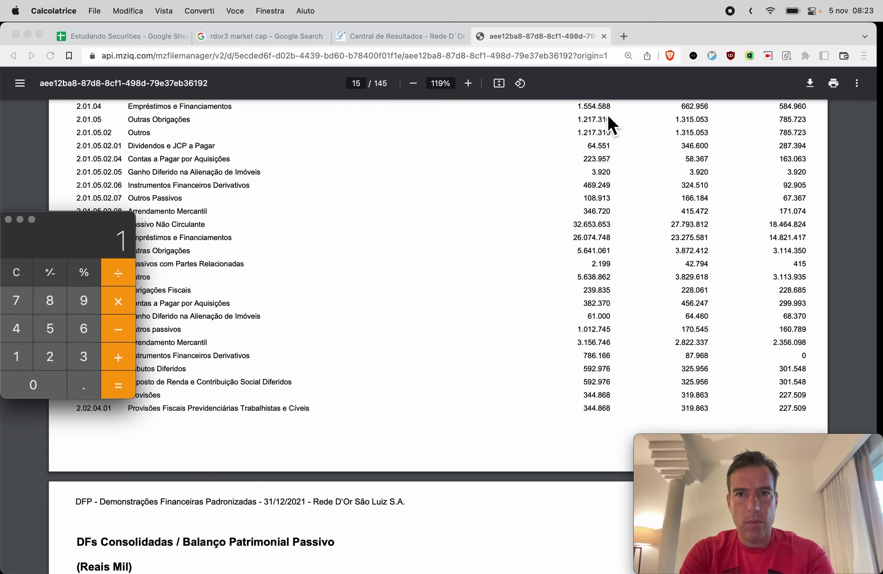
type("555")
scroll(351, 179, "down", 3)
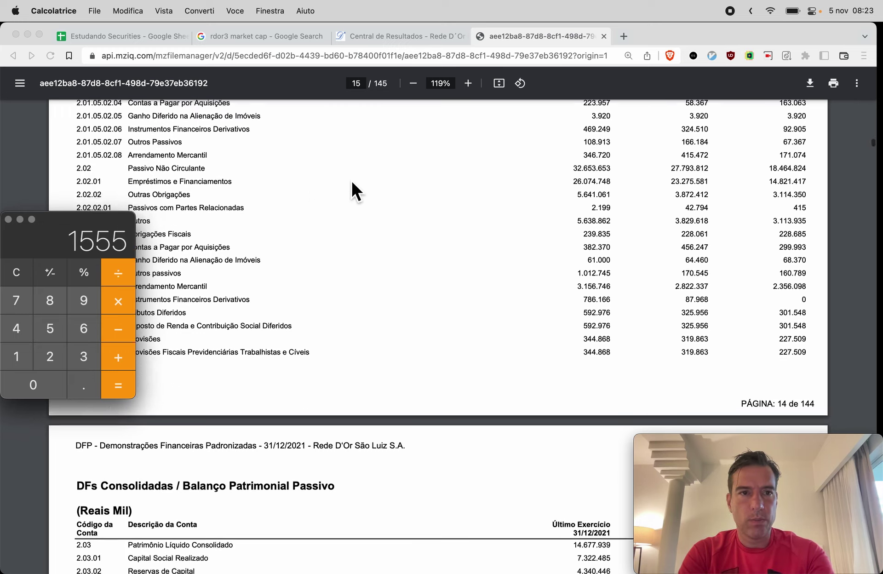
scroll(352, 183, "down", 4)
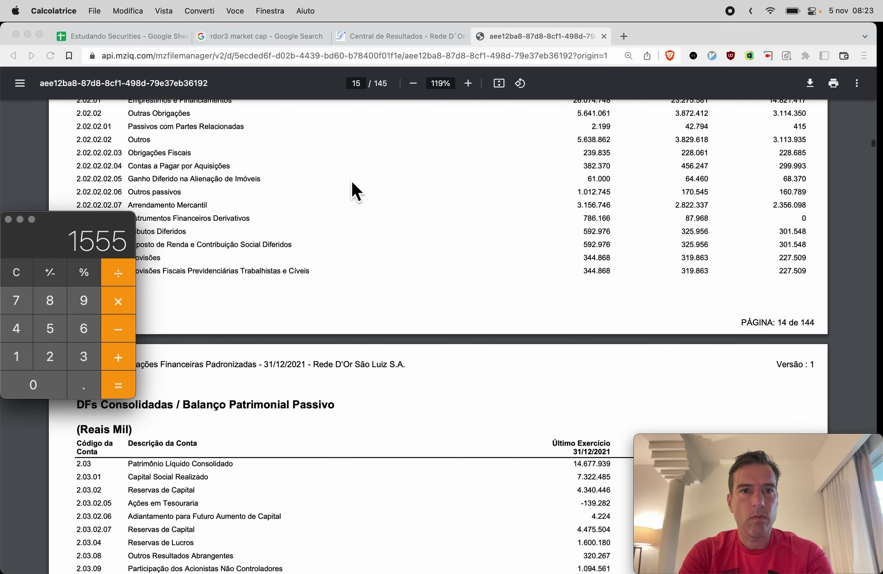
scroll(352, 179, "up", 1)
type("+")
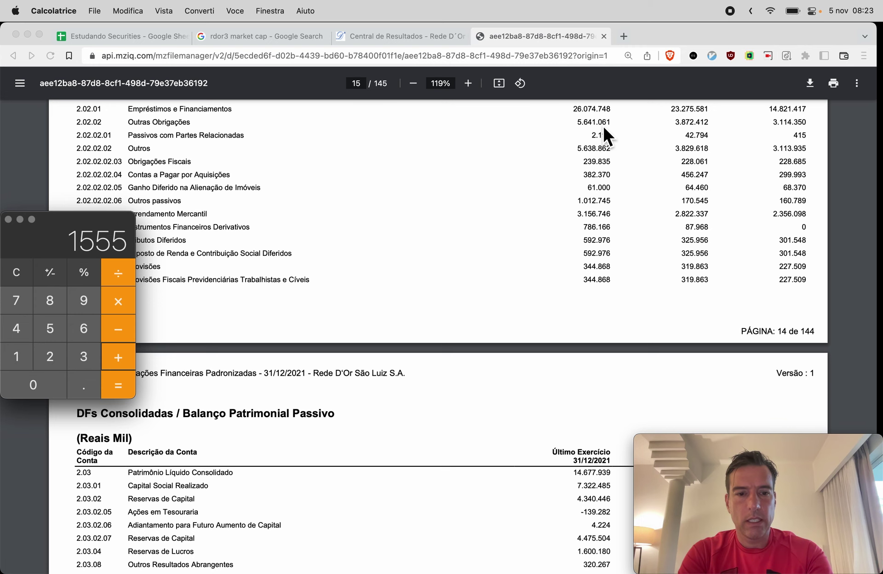
type("26075+")
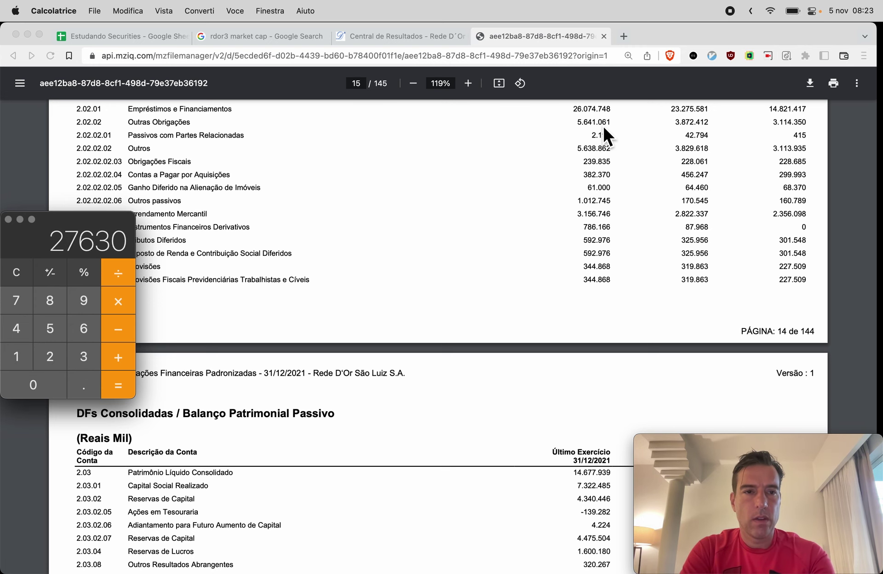
Copy the sum 27630 into the spreadsheet as Rede D'Or's total debt for period 21.
key("super+c")
key("super+Tab")
key("super+1")
key("super+v")
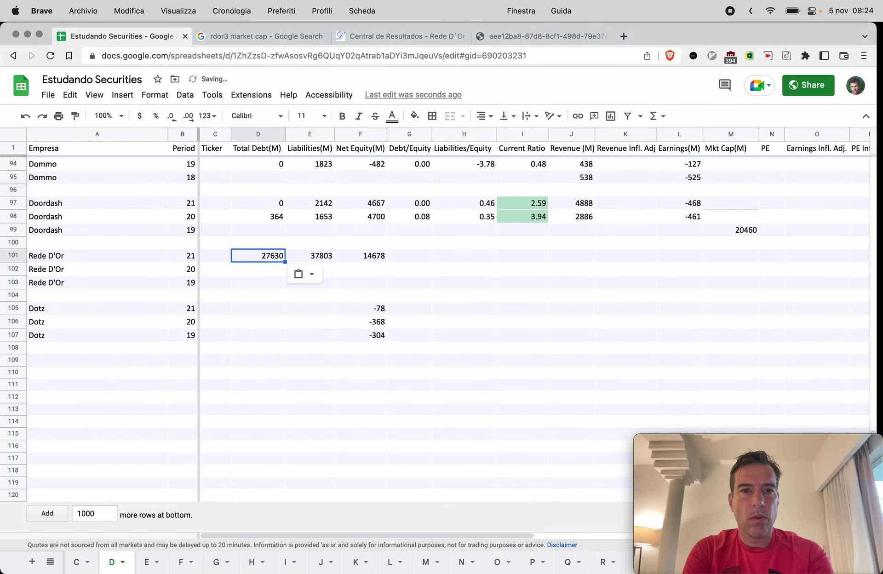
left_click(309, 255)
left_click(258, 255)
left_click(309, 255)
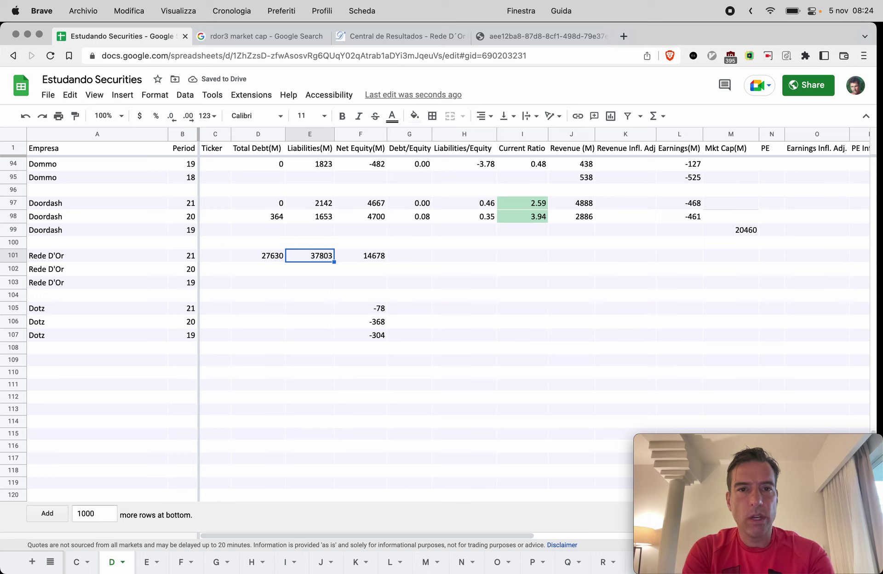
key("Left")
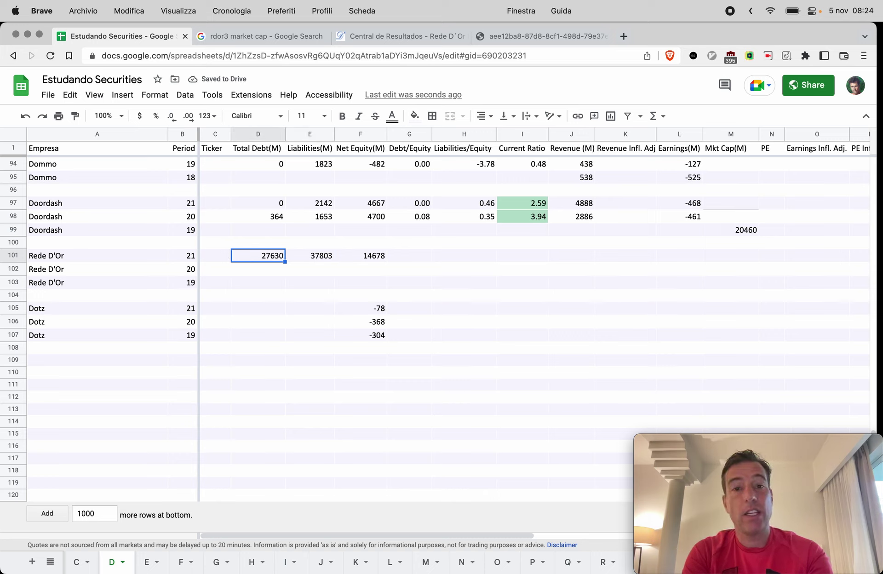
Copy Doordash's period 20 Debt/Equity and Liabilities/Equity formulas into the same columns for Rede D'Or's period 21.
key("Right")
key("Right")
key("Up")
key("Up")
key("Up")
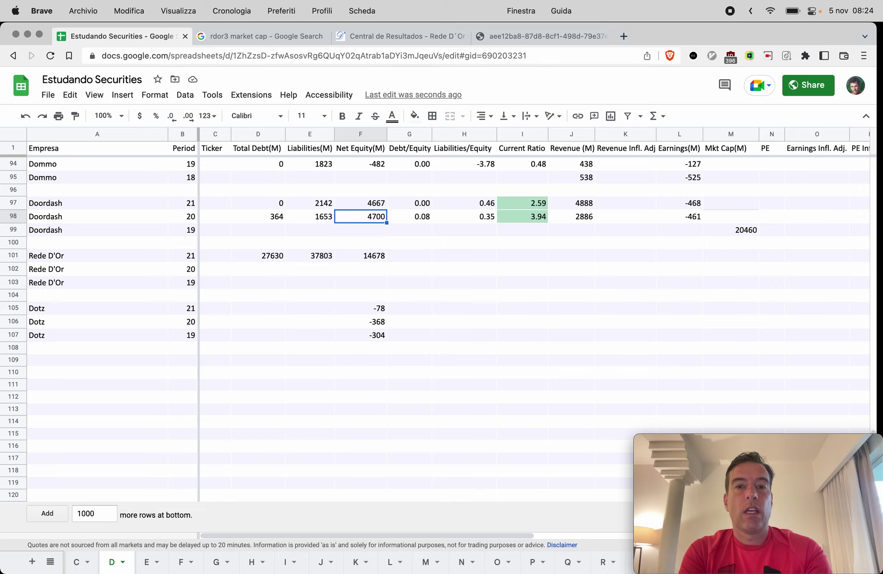
key("Right")
key("shift+Right")
key("super+c")
key("Left")
key("Down")
key("Down")
key("Down")
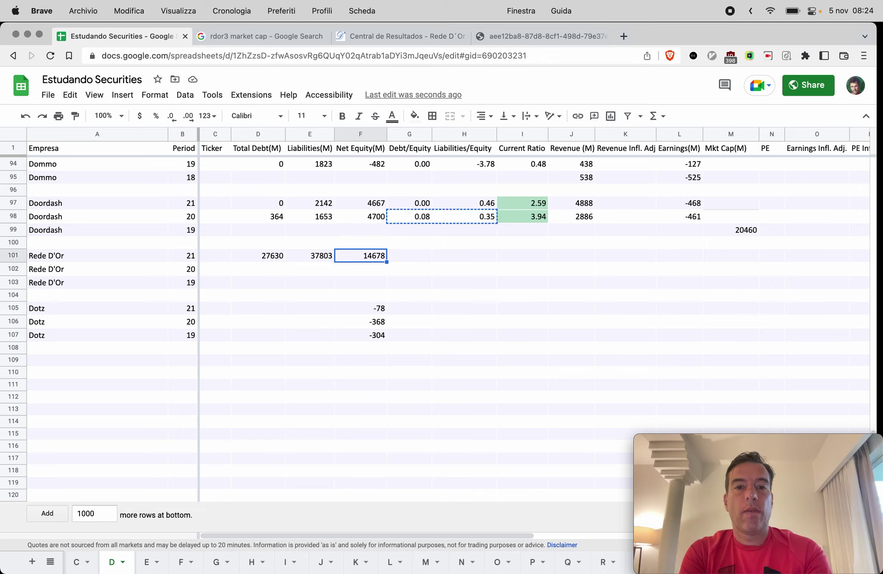
key("Right")
key("super+v")
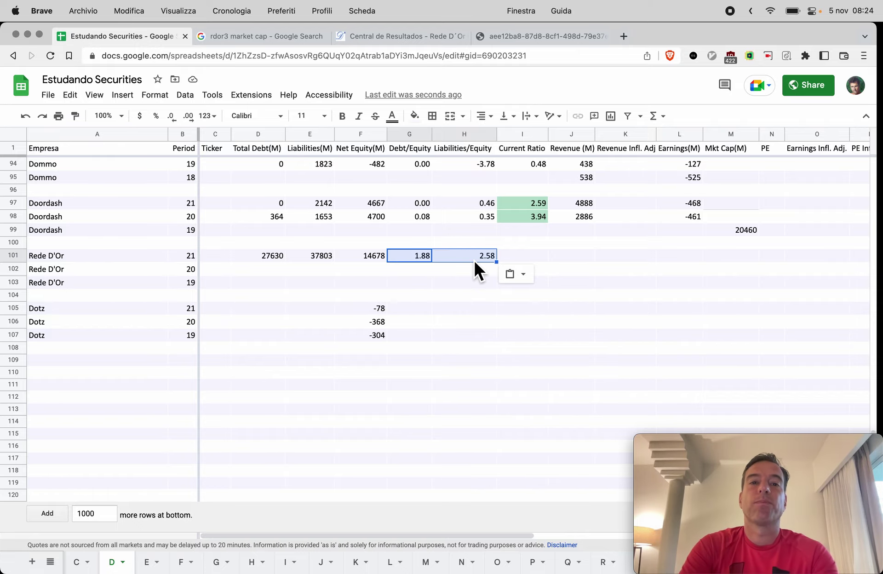
Return to the report's consolidated assets balance sheet for 2021 current assets, then switch to Calculator and clear it.
key("super+4")
scroll(343, 168, "up", 10)
scroll(345, 243, "up", 10)
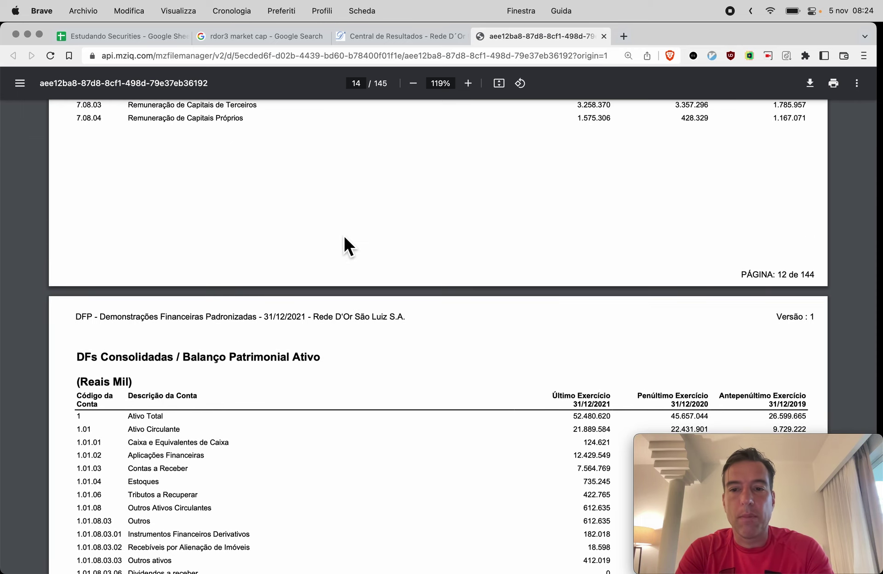
scroll(341, 305, "down", 6)
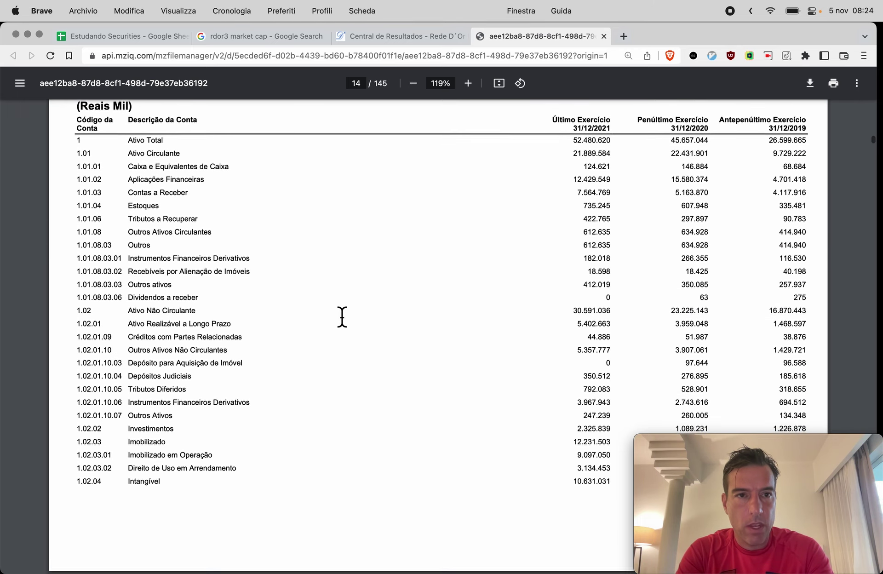
key("super+Tab")
key("Escape")
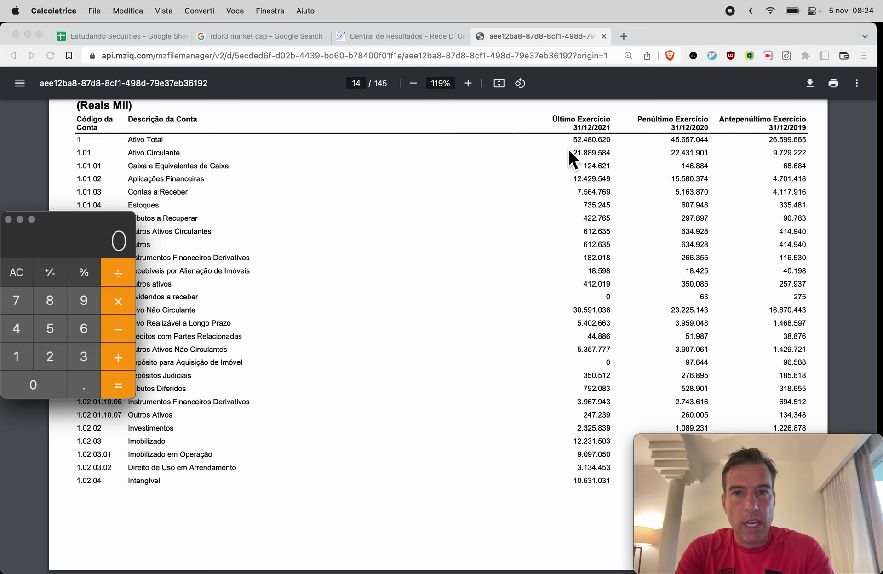
Divide the 2021 current assets, 21890, by the current liabilities, 5149, in Calculator.
type("21")
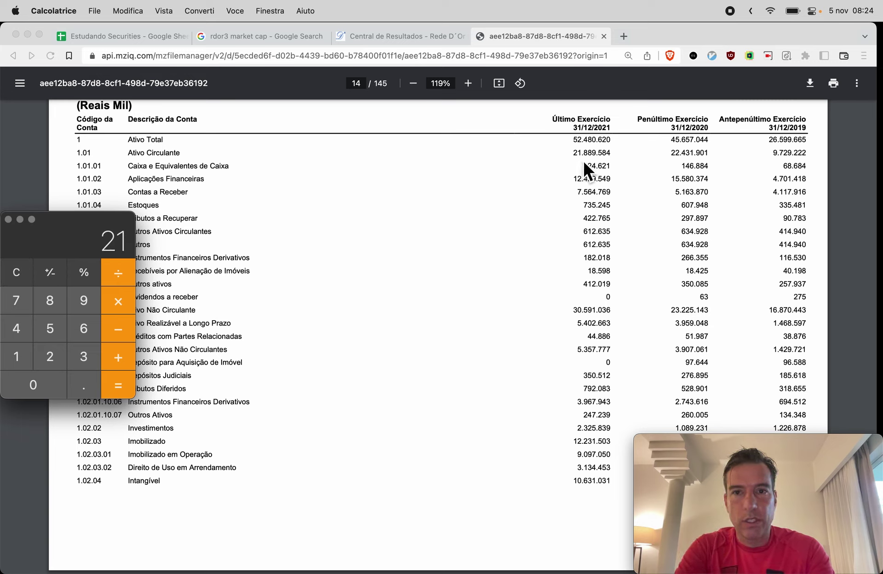
type("890")
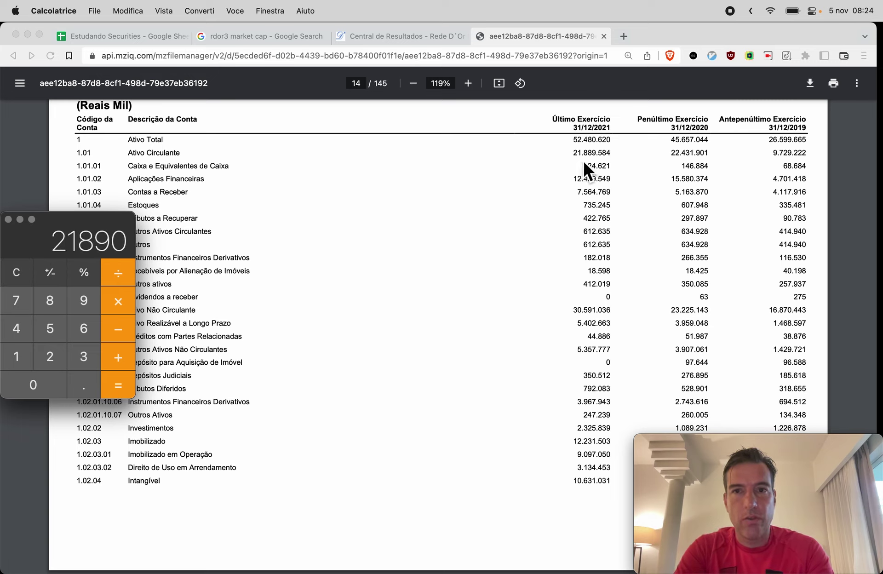
scroll(511, 307, "down", 10)
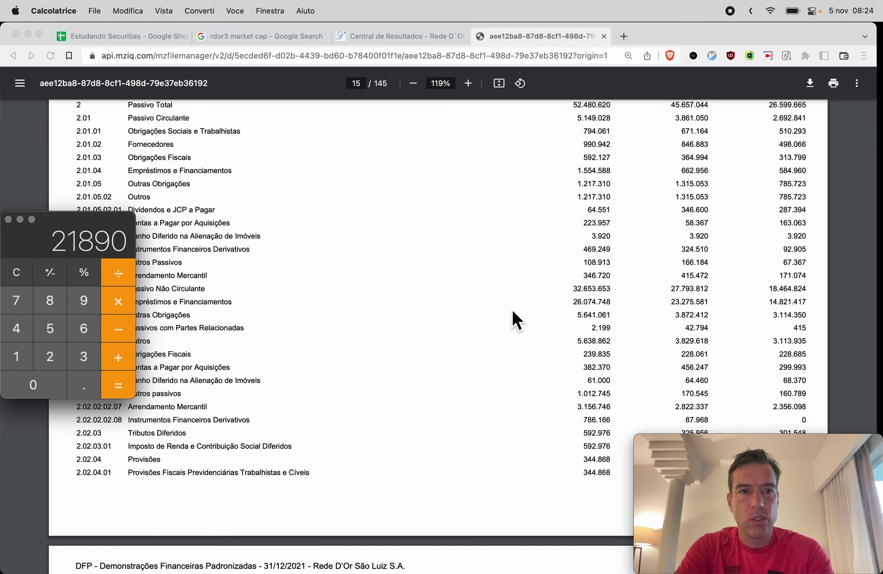
key("slash")
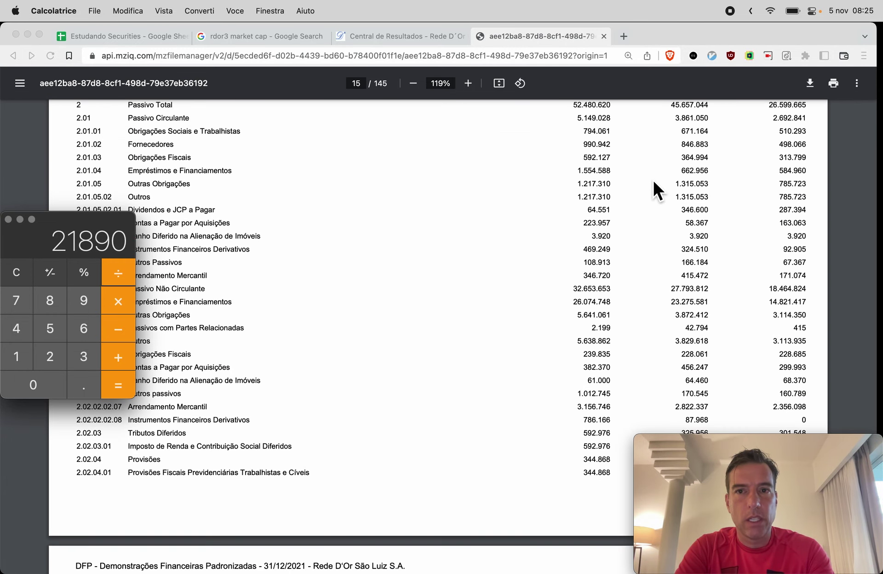
type("5149")
key("Return")
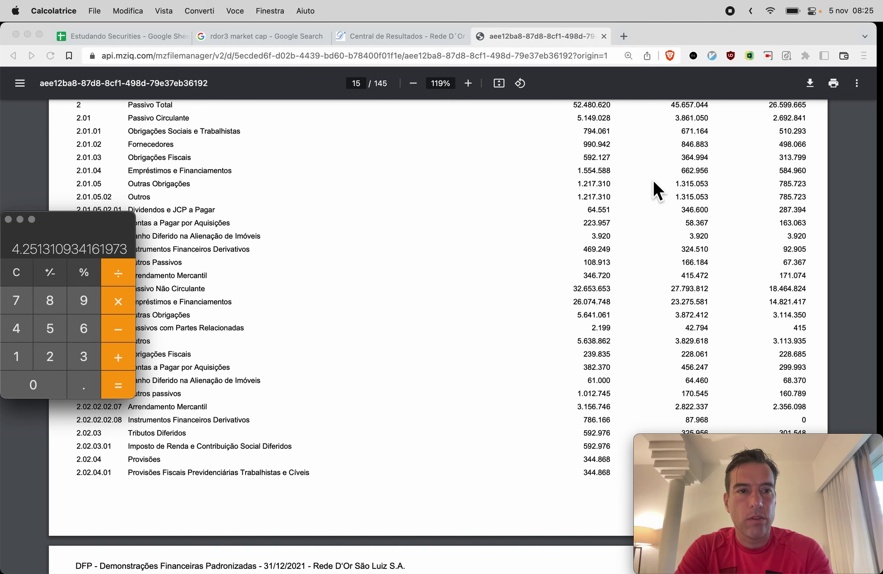
Copy the quotient into the spreadsheet as Rede D'Or's Current Ratio for period 21.
key("super+c")
key("super+Tab")
key("super+1")
key("Right")
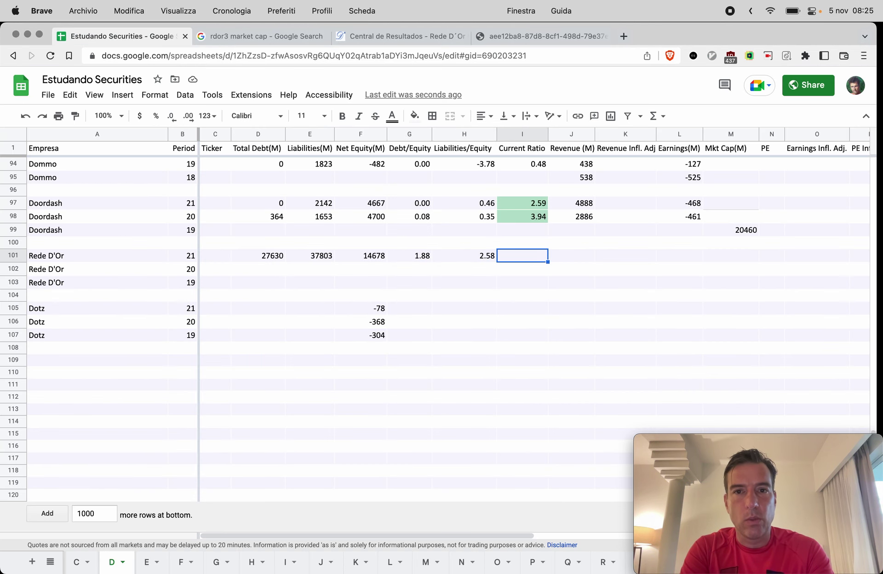
key("super+v")
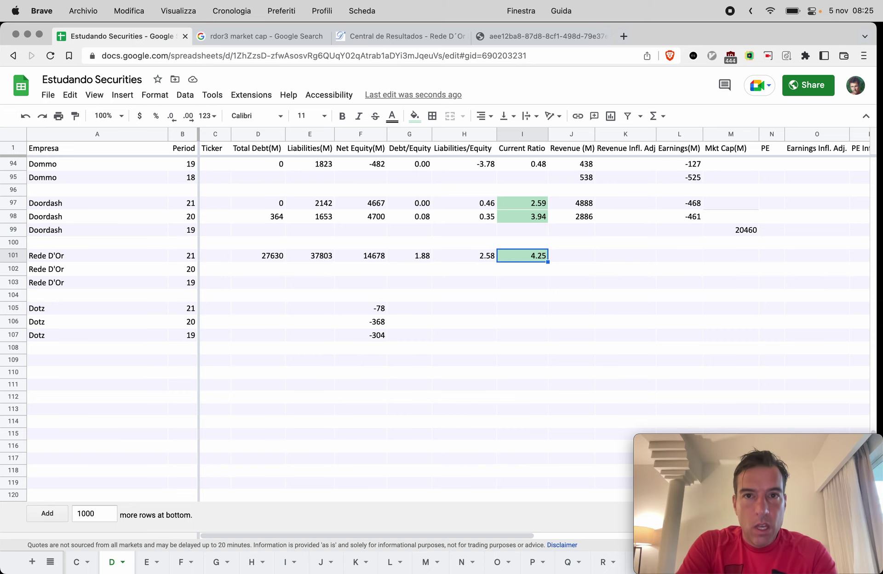
Find the 2021 revenue in the report's consolidated income statement and enter 20382 as Rede D'Or's revenue for period 21.
key("super+4")
scroll(505, 258, "down", 15)
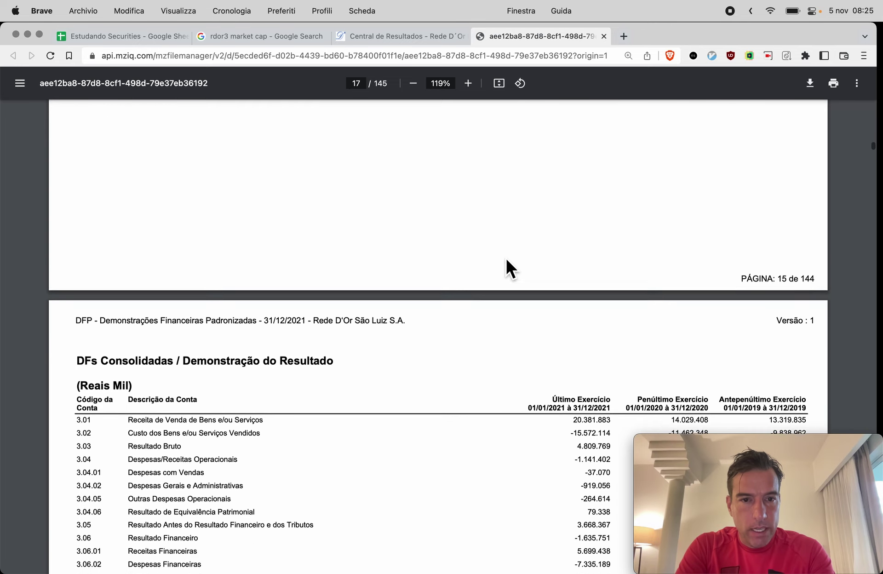
scroll(505, 255, "down", 5)
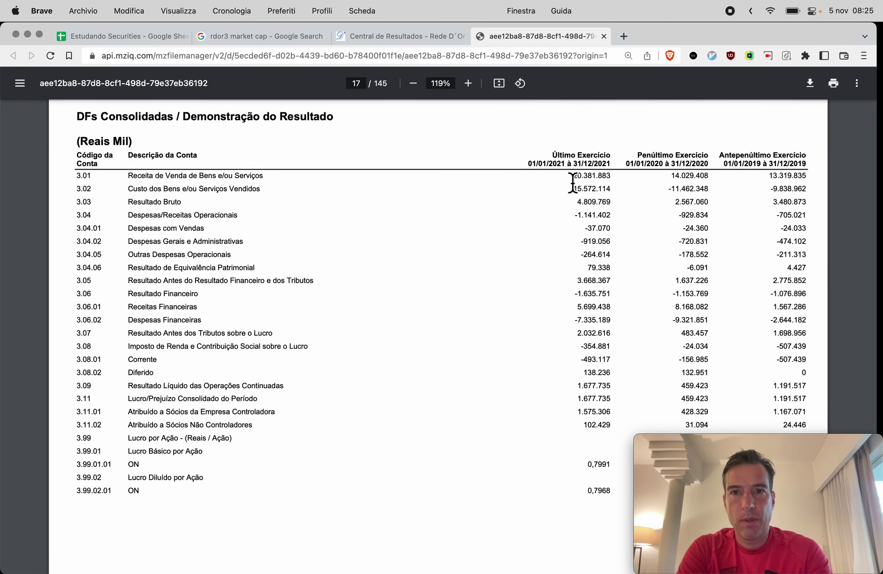
key("ctrl+Tab")
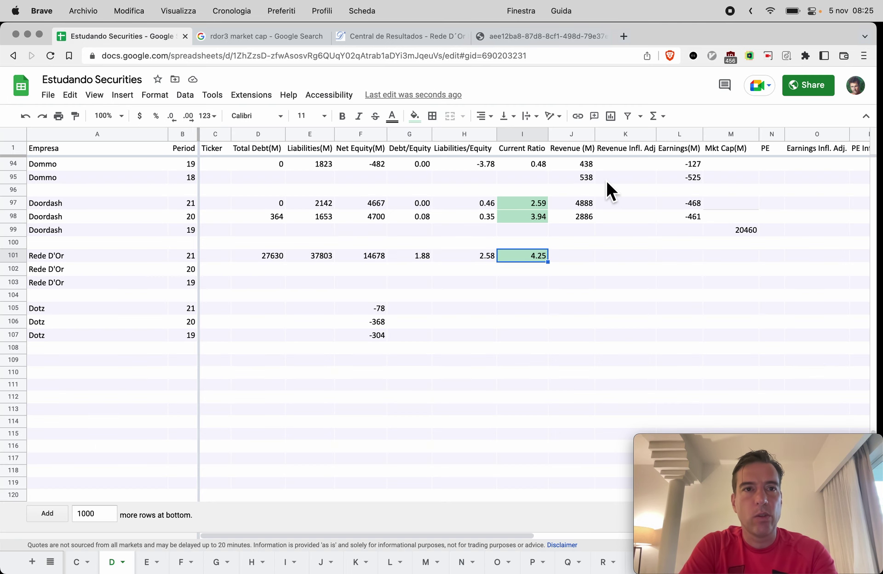
left_click(570, 258)
type("2038")
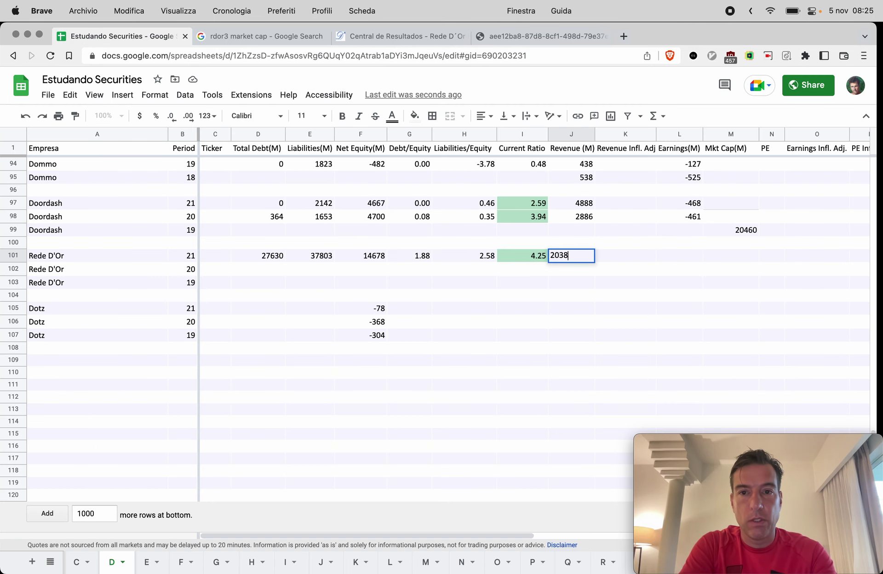
type("2")
key("Return")
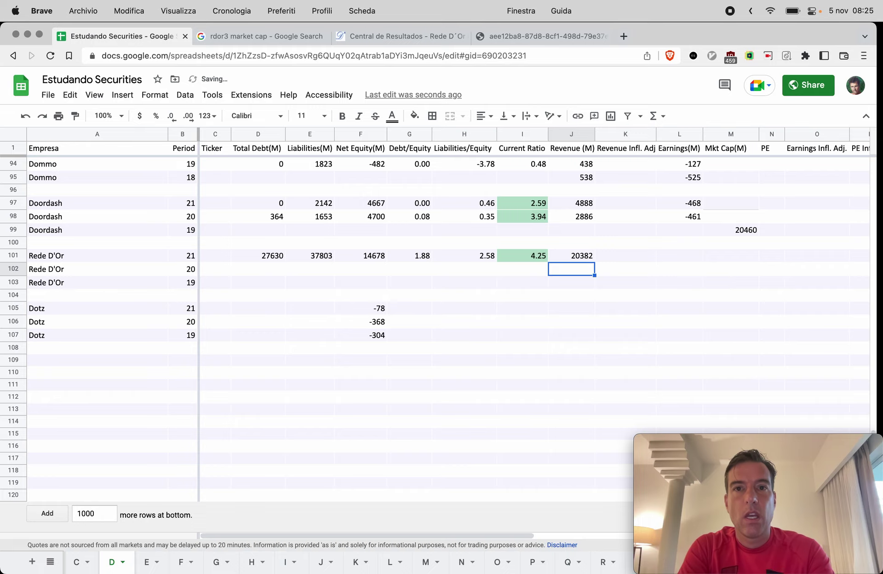
Look up the 2020 and 2019 revenues in the report and enter 14029 for period 20 and 13320 for period 19.
key("ctrl+shift+Tab")
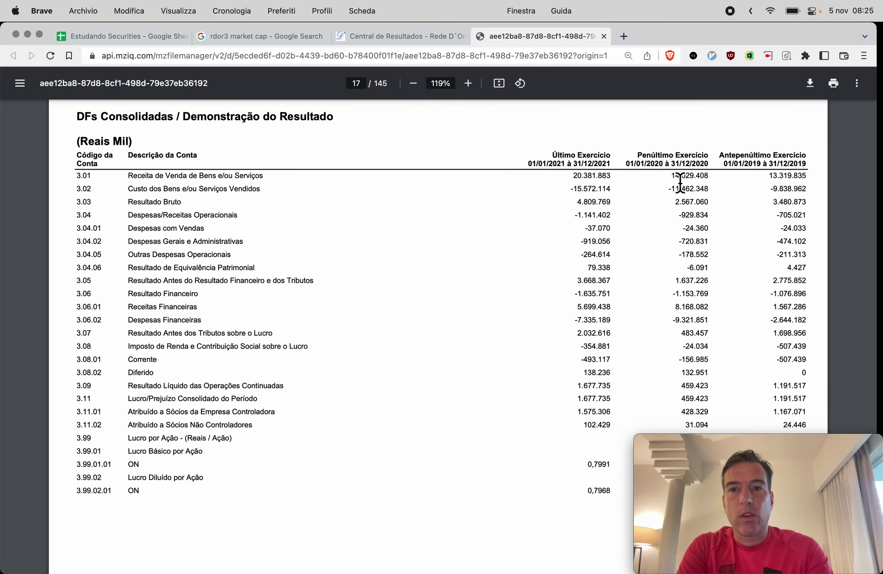
key("ctrl+Tab")
type("14029")
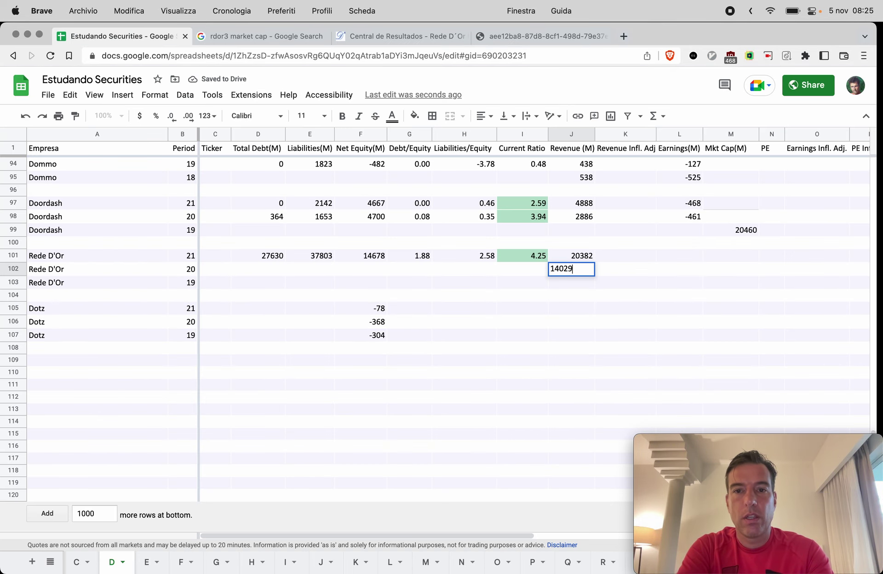
key("Return")
key("ctrl+shift+Tab")
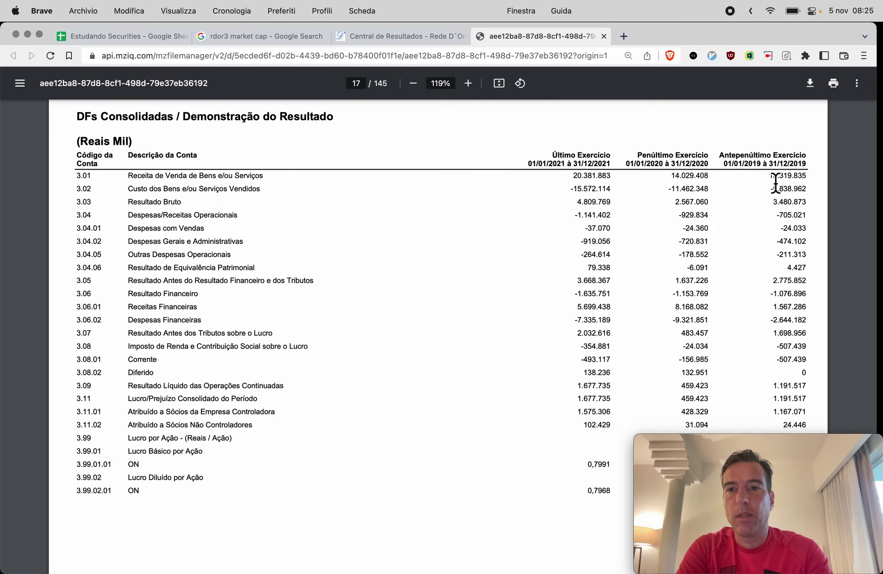
key("ctrl+Tab")
type("13320")
key("Return")
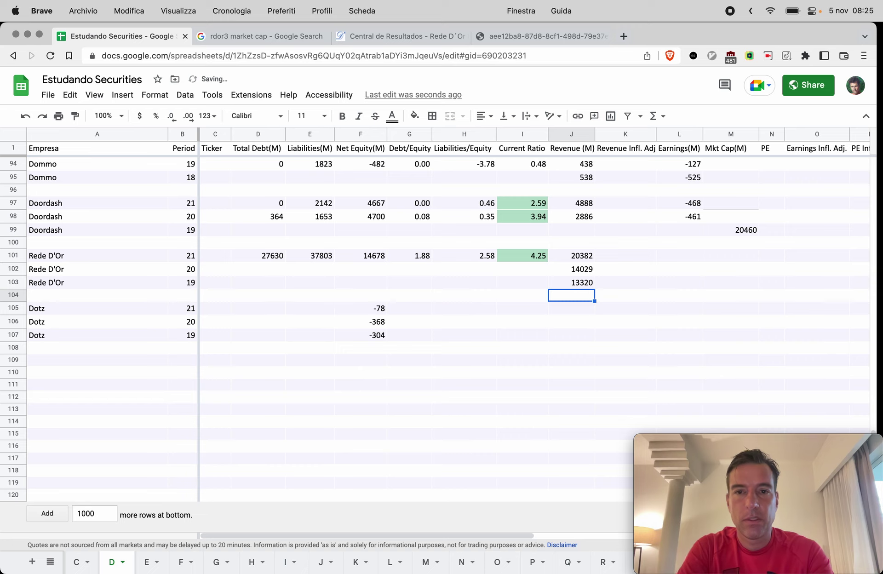
Copy Rede D'Or's period 21 revenue, 20382, into its Revenue Infl. Adj. cell.
key("Up")
key("Up")
key("Up")
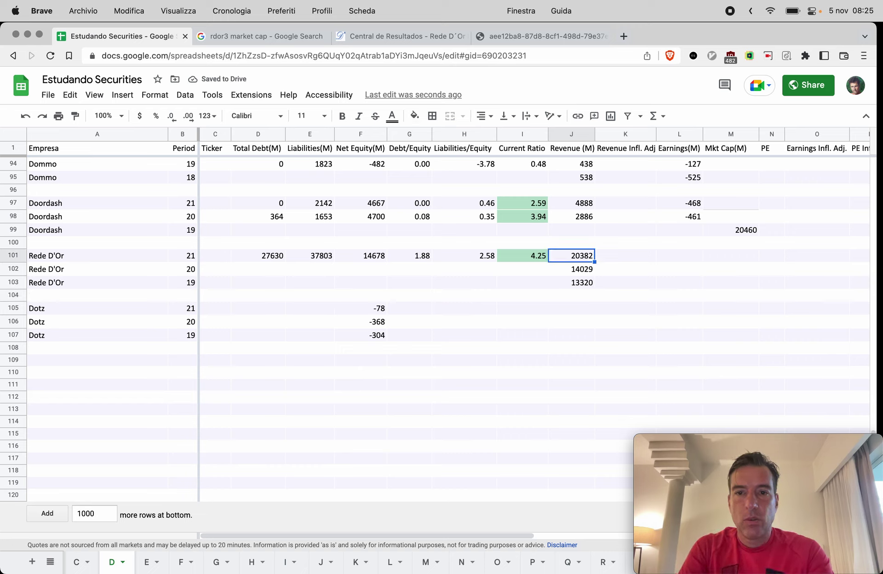
key("Down")
key("Down")
key("Up")
key("Up")
key("Right")
key("Left")
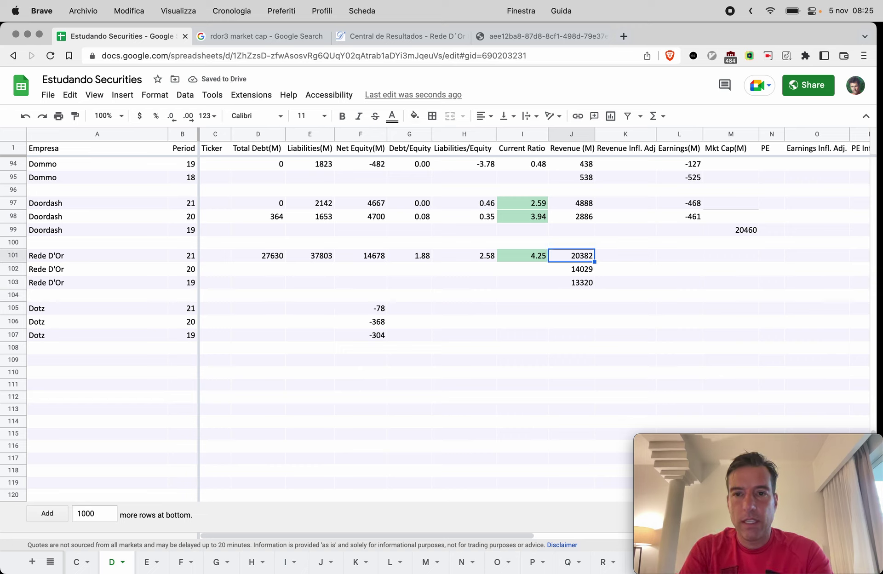
key("ctrl+c")
key("Right")
key("ctrl+v")
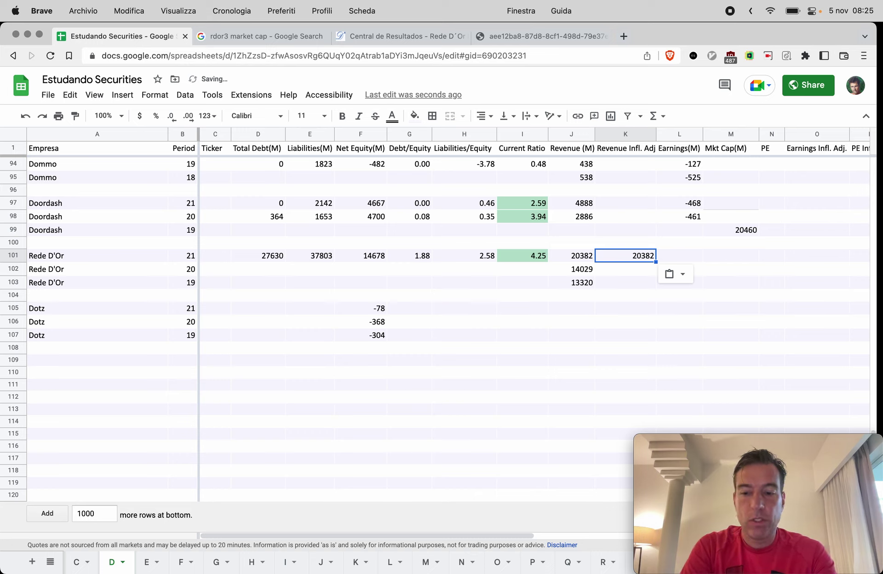
Calculate Rede D'Or's period 20 inflation-adjusted revenue by multiplying J102 by the inflation adjustment, and copy the formula to period 19.
key("Down")
key("Up")
key("Down")
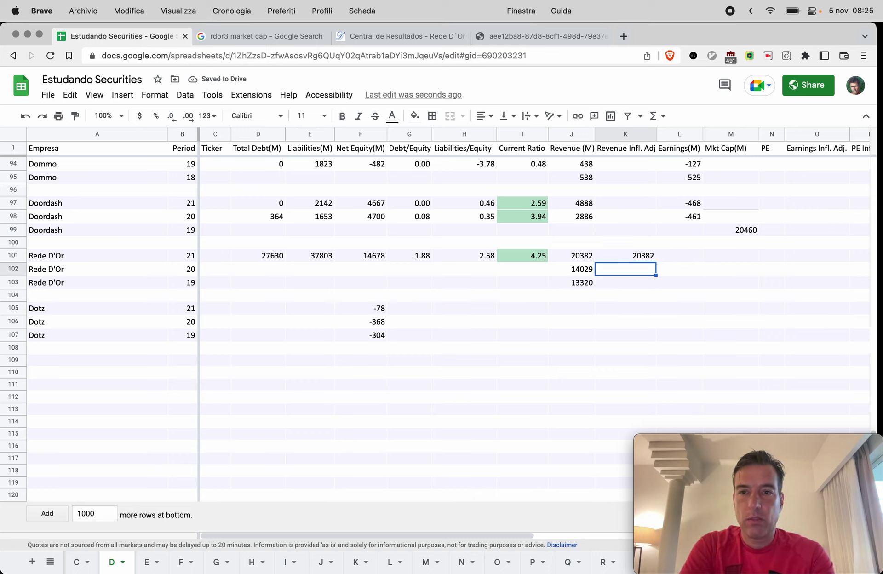
type("=")
key("Left")
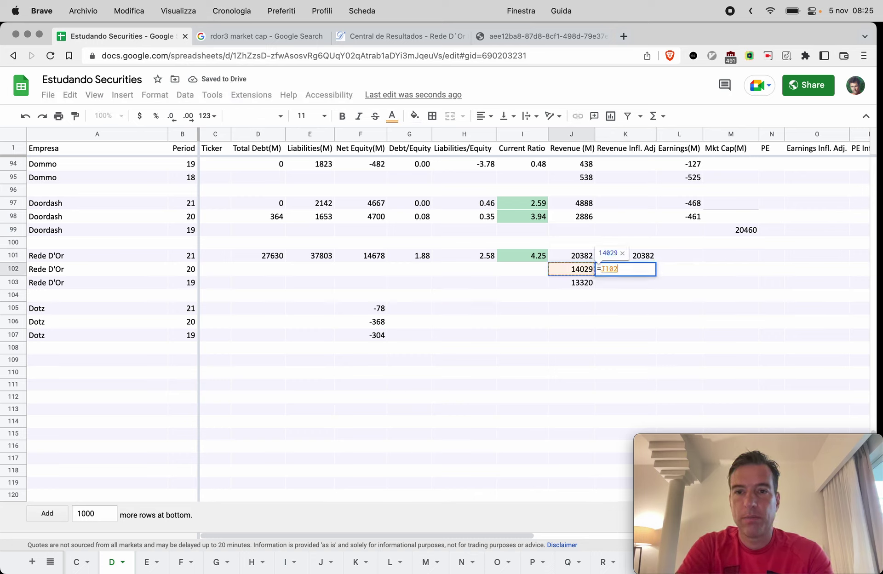
type("*Inflation Adjustm")
key("Return")
key("Up")
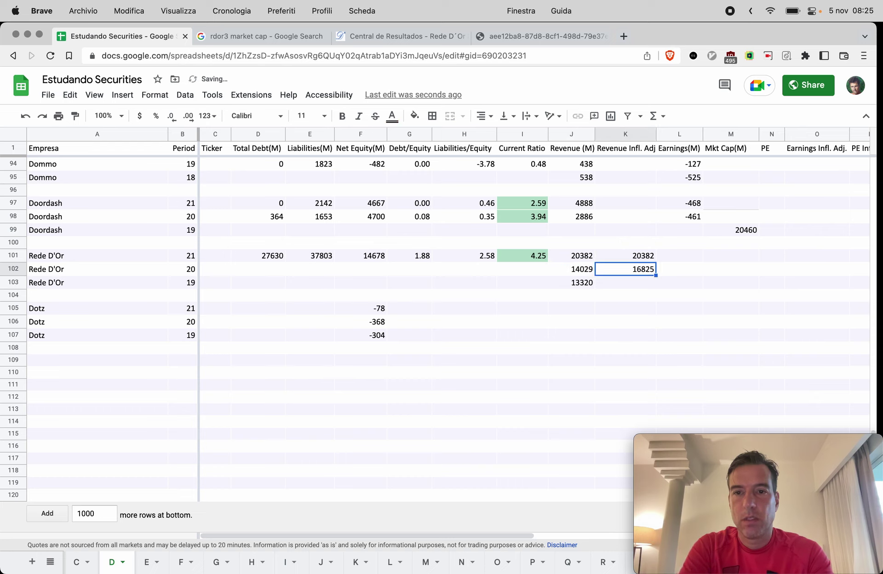
key("super+c")
key("Down")
key("super+v")
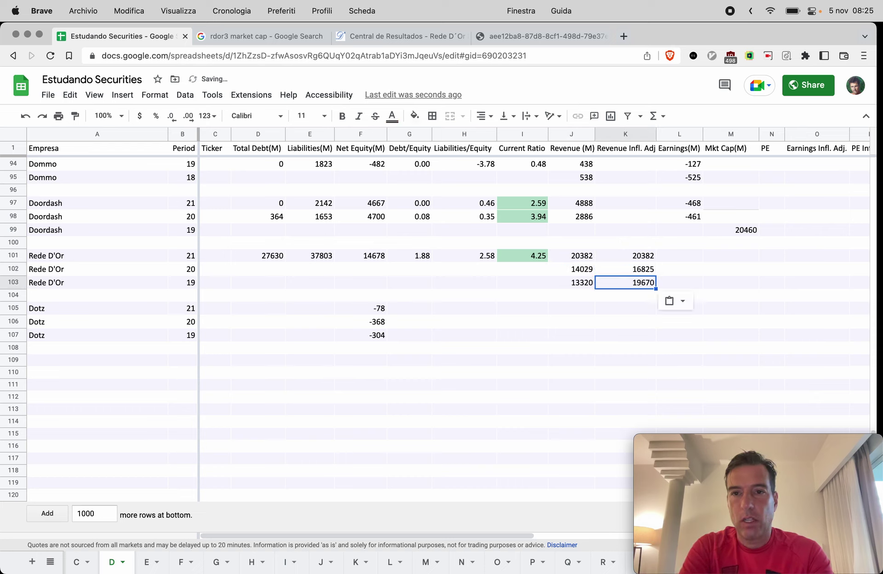
Compare Rede D'Or's revenue and inflation-adjusted revenue across periods 19 to 21.
key("Left")
key("Right")
key("Left")
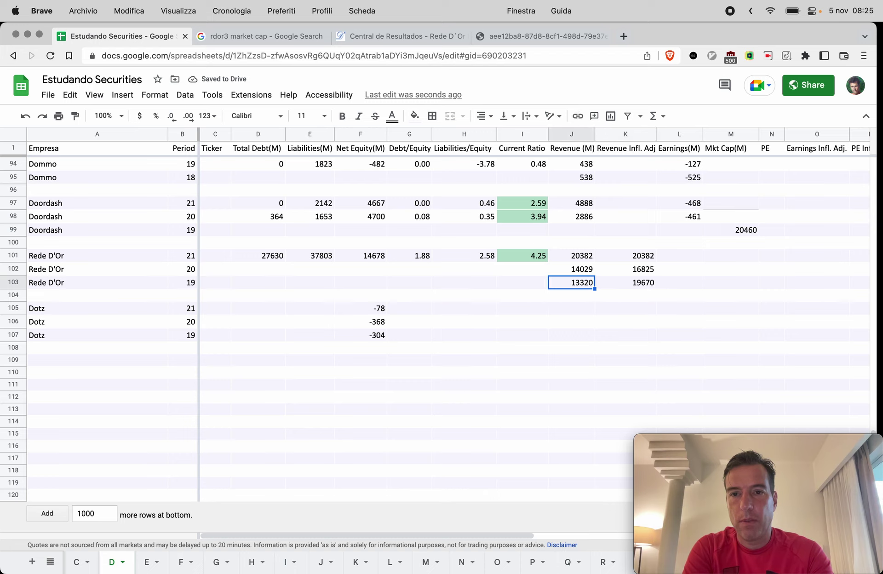
key("Up")
key("Down")
key("Down")
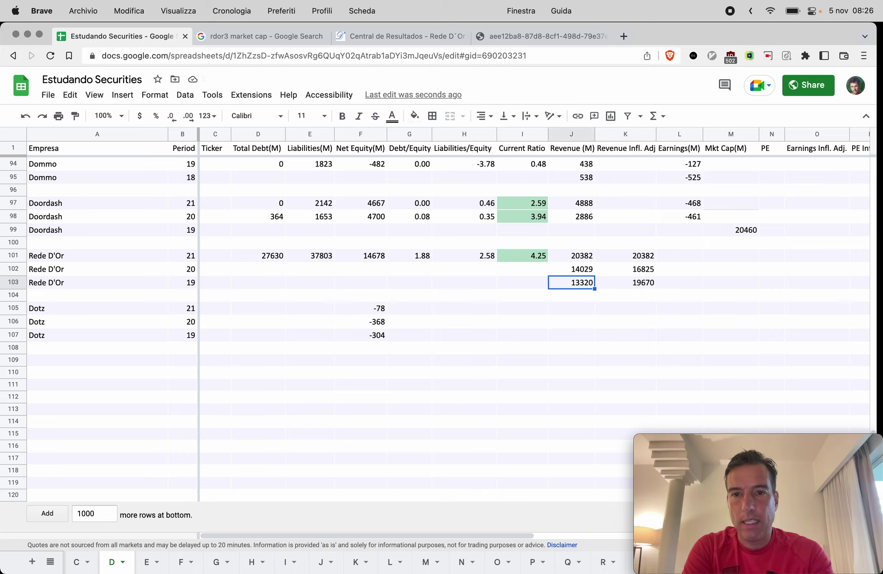
key("Up")
key("Up")
key("Right")
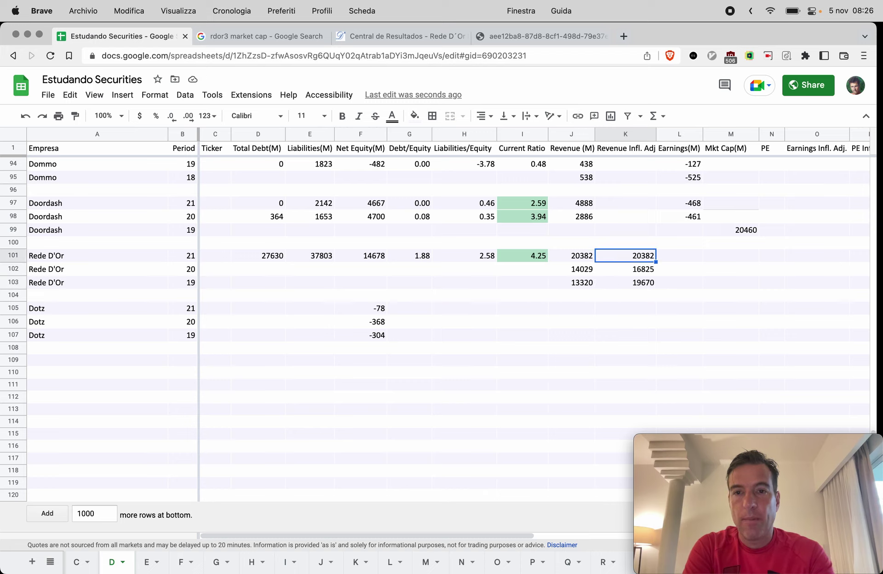
key("Down")
key("Down")
key("Up")
key("Right")
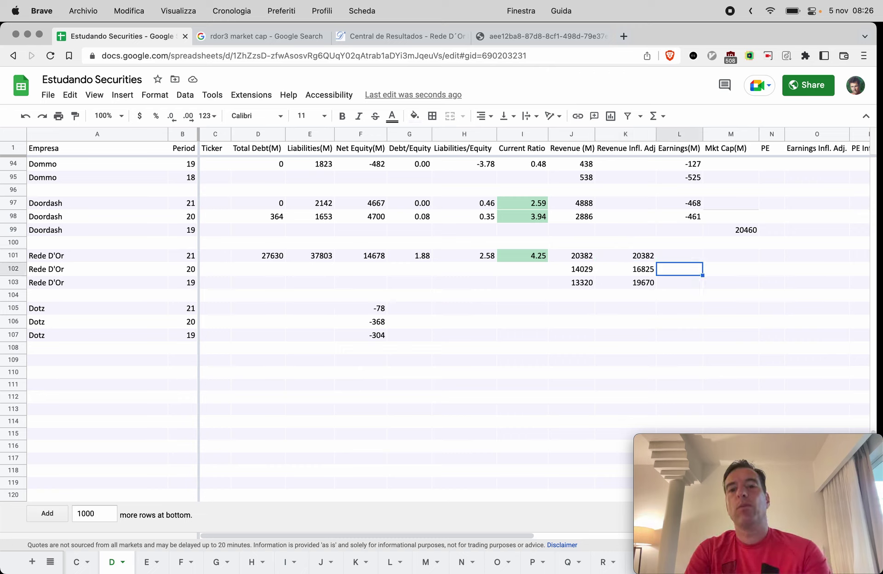
key("Up")
key("Left")
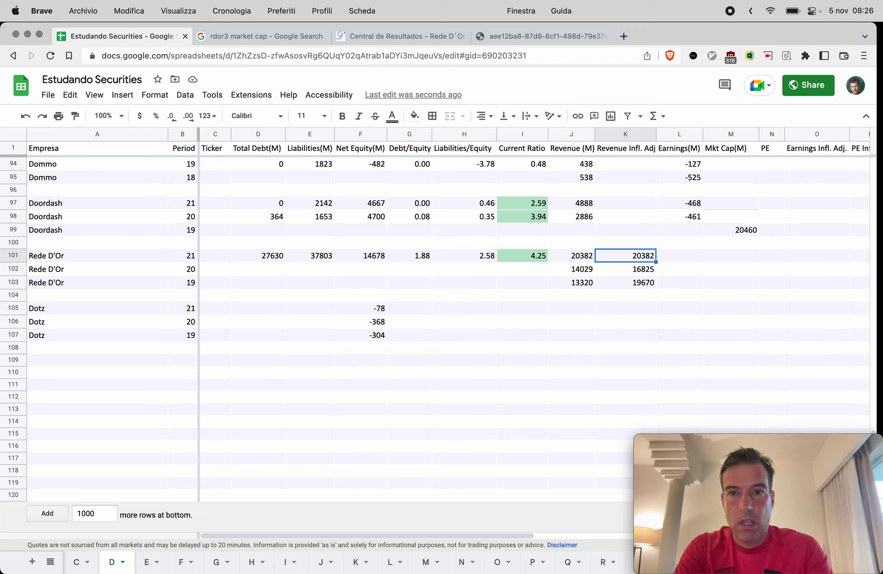
Look up the 2021 consolidated net income in the report and enter 1678 as Rede D'Or's period 21 earnings.
key("super+4")
scroll(658, 268, "down", 10)
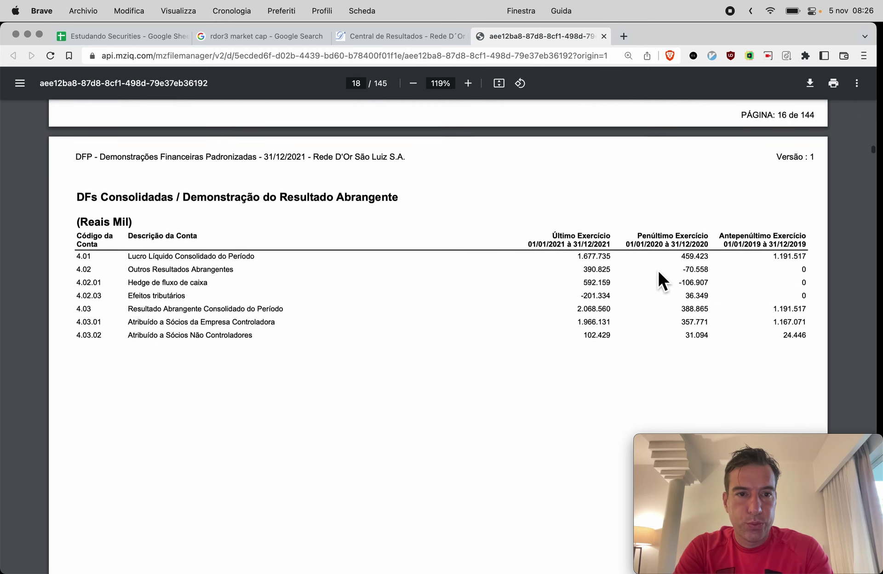
scroll(658, 271, "down", 2)
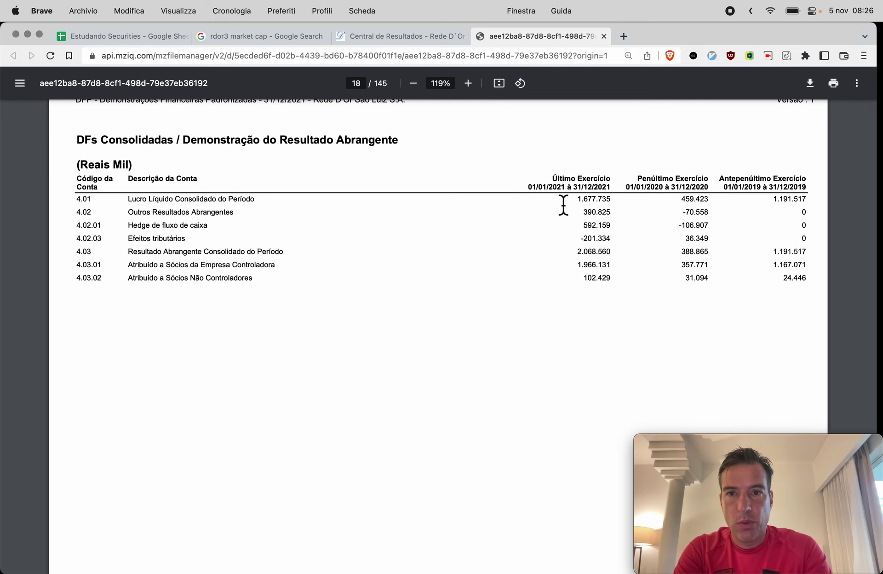
key("super+1")
key("Right")
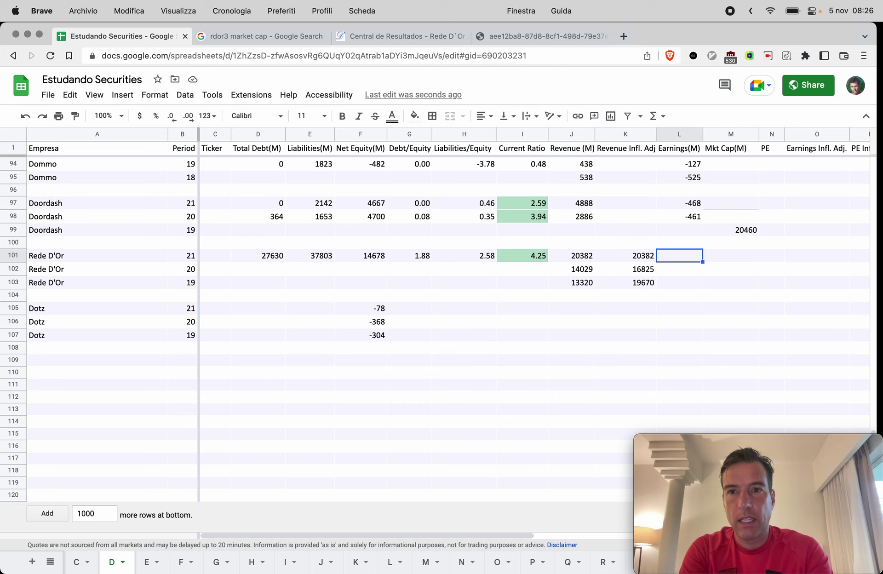
type("1678")
key("Return")
Look up the 2020 and 2019 net income in the report and enter earnings of 459 for period 20 and 1192 for period 19.
key("super+4")
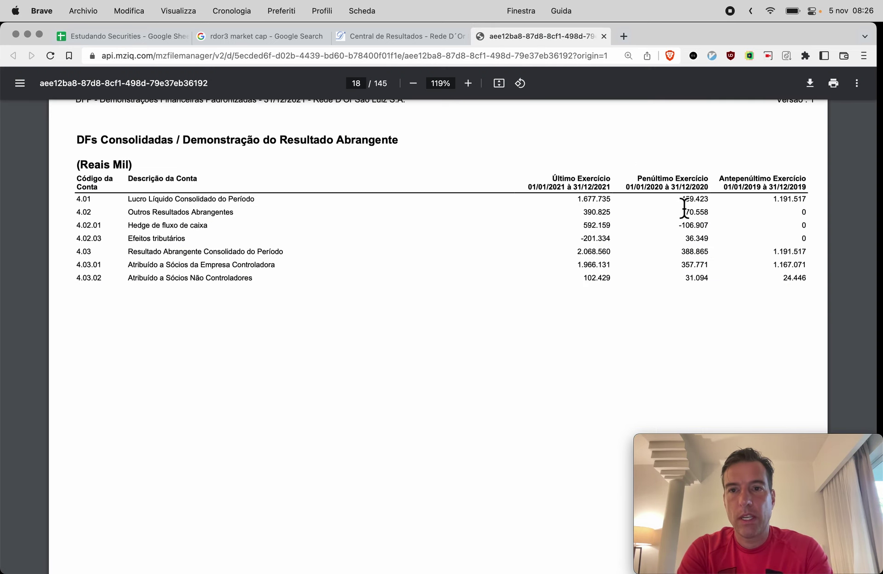
key("super+1")
type("4")
type("59")
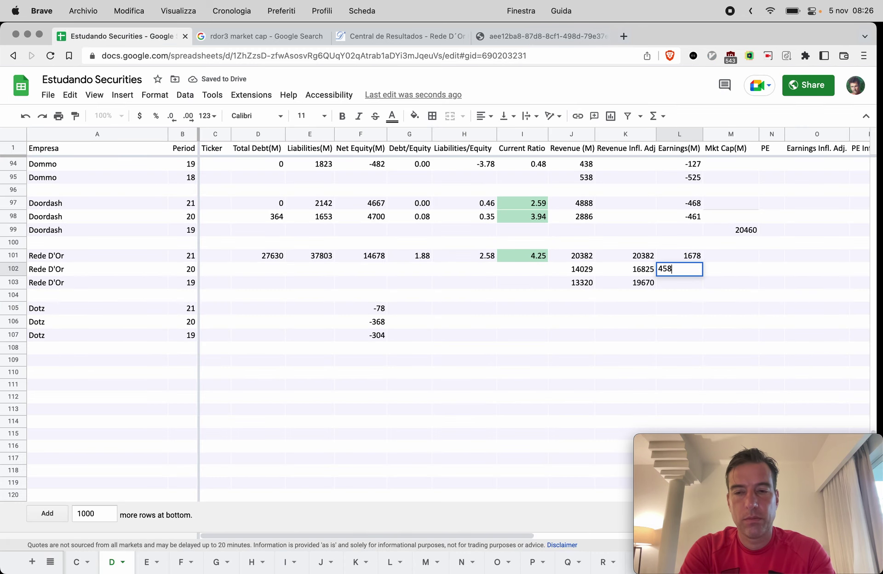
key("Return")
key("super+4")
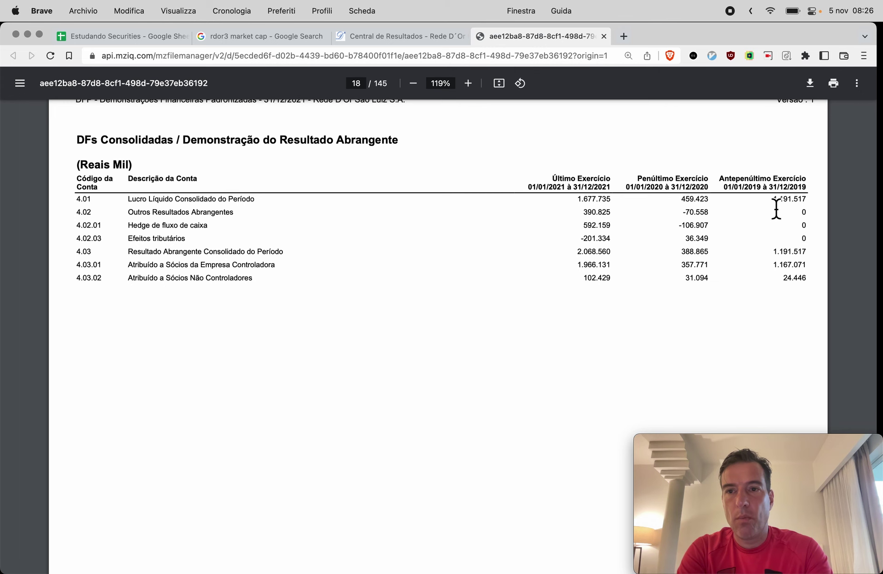
key("super+1")
type("1192")
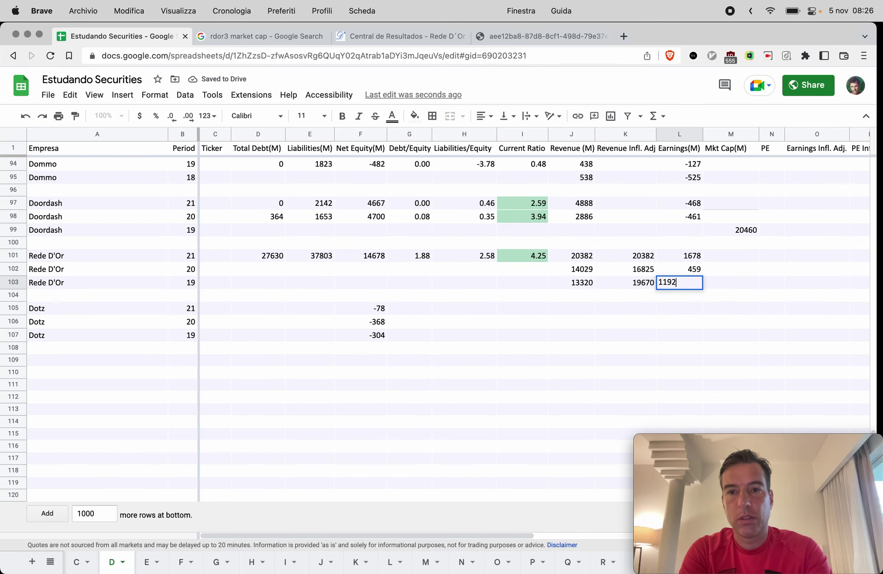
key("Tab")
Find Rede D'Or's operating and investing cash flows in the report's consolidated cash flow statement, and switch to a cleared Calculator.
scroll(836, 242, "right", 4)
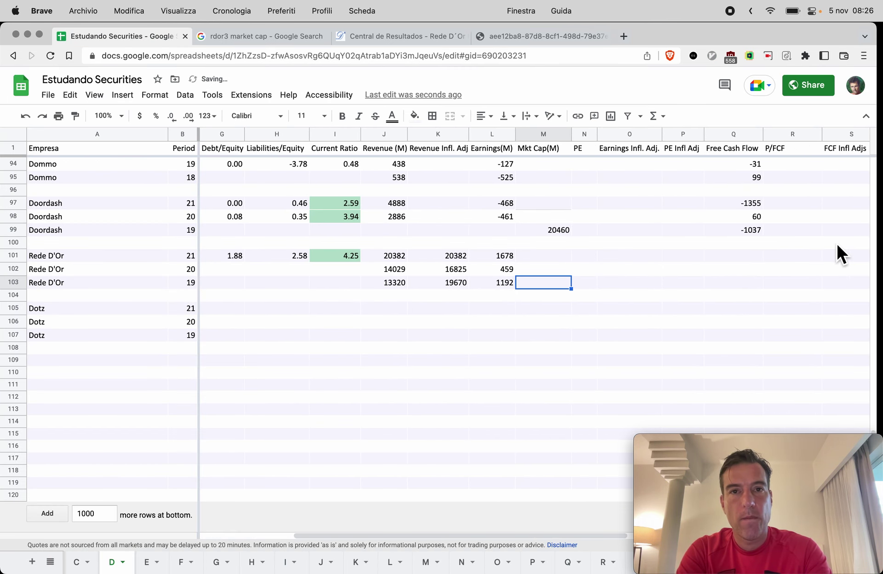
key("super+4")
scroll(448, 423, "down", 15)
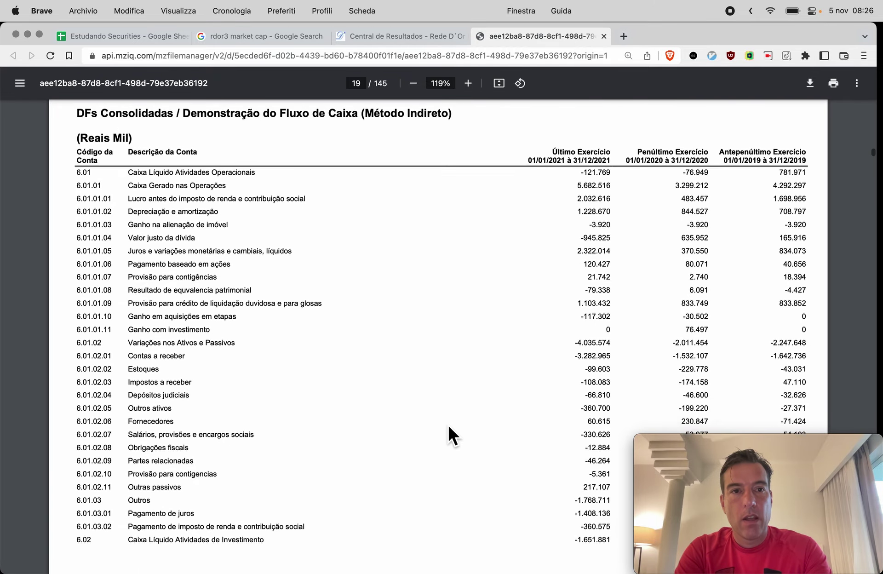
scroll(448, 427, "up", 2)
scroll(448, 427, "down", 3)
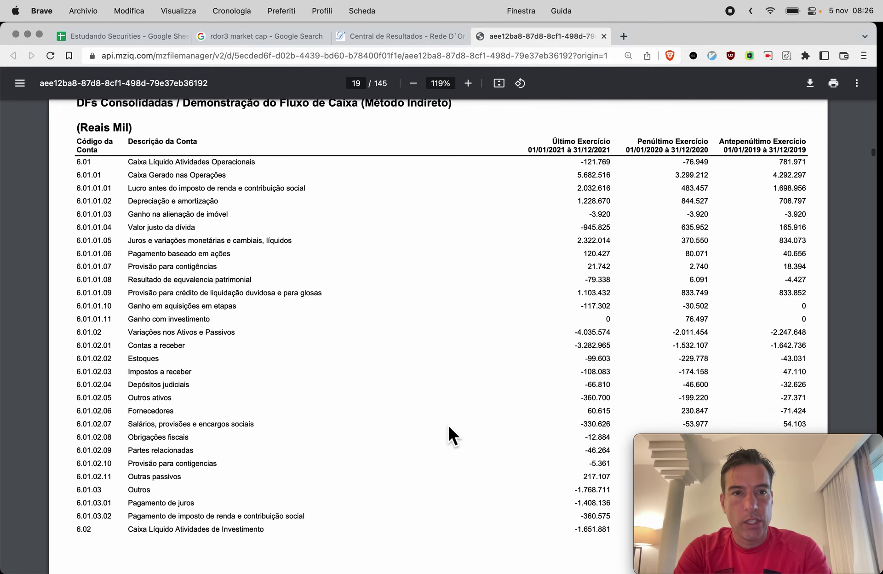
scroll(448, 435, "down", 1)
scroll(448, 435, "down", 1)
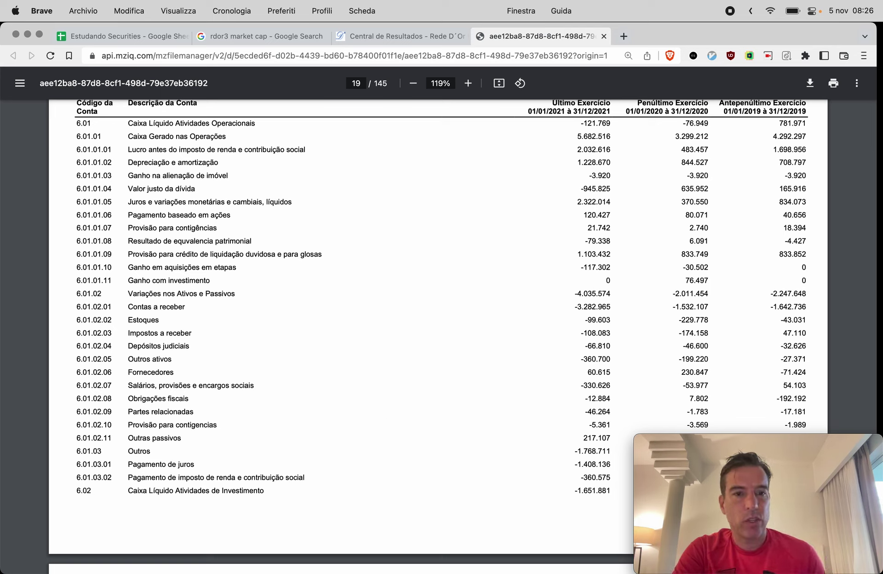
scroll(258, 503, "down", 2)
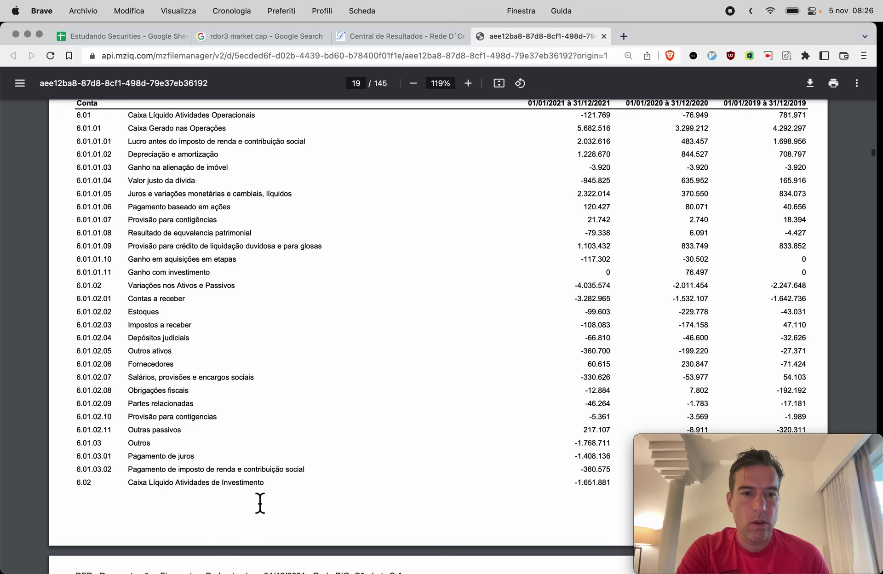
scroll(259, 503, "up", 2)
key("super+Tab")
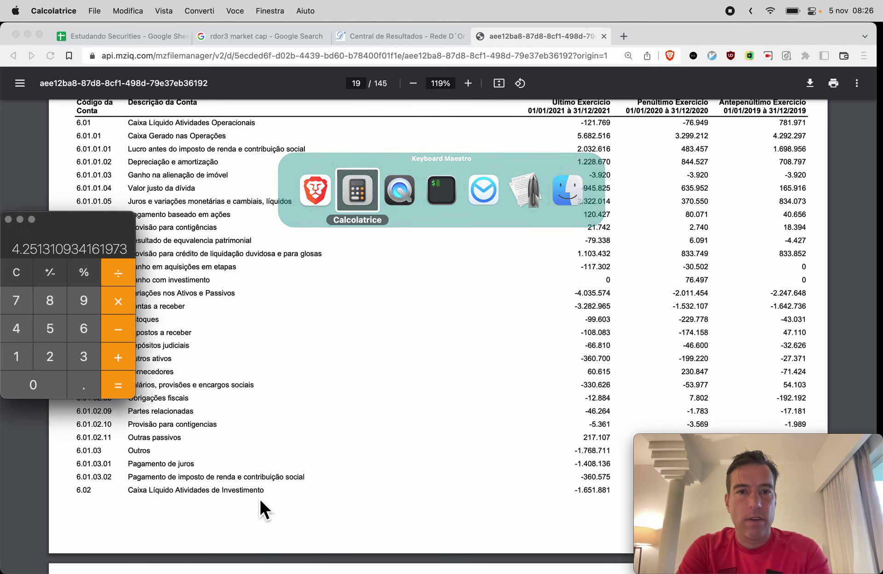
key("Escape")
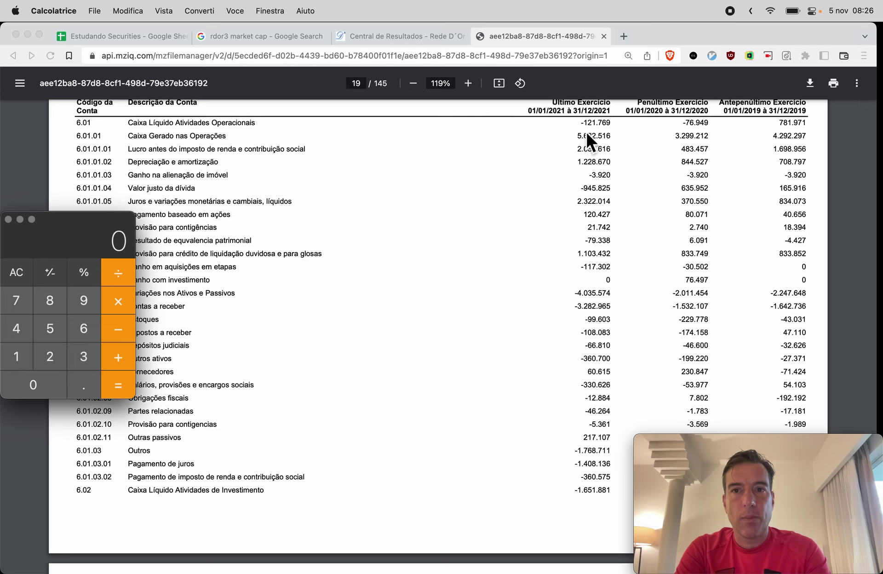
type("-122")
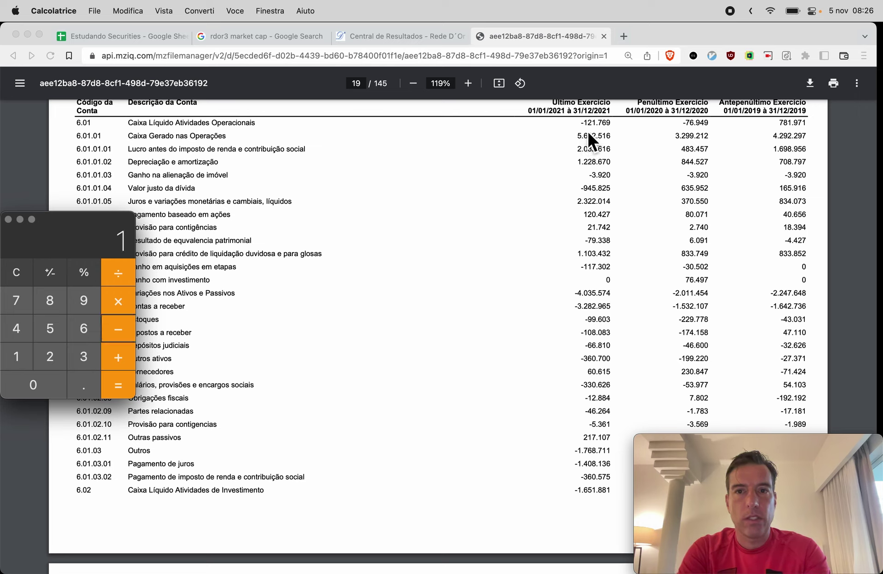
key("Return")
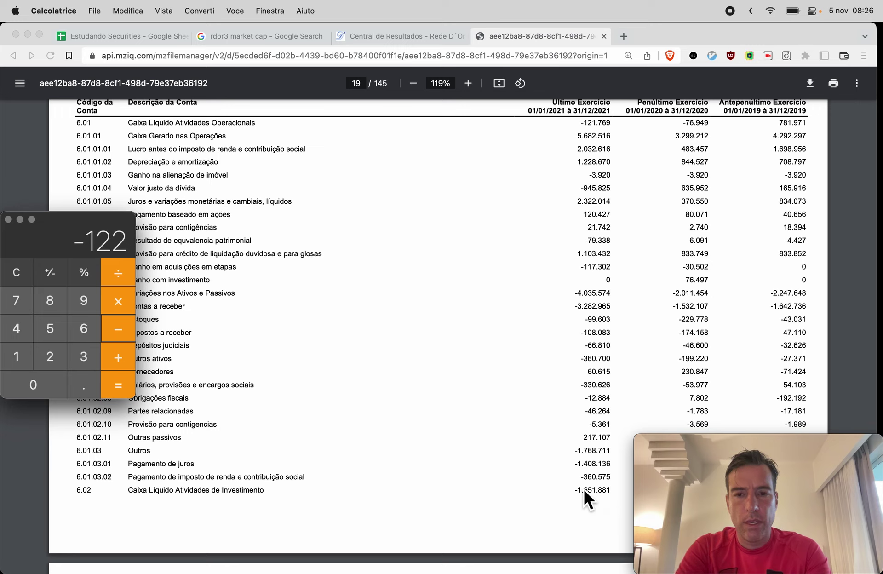
key("Return")
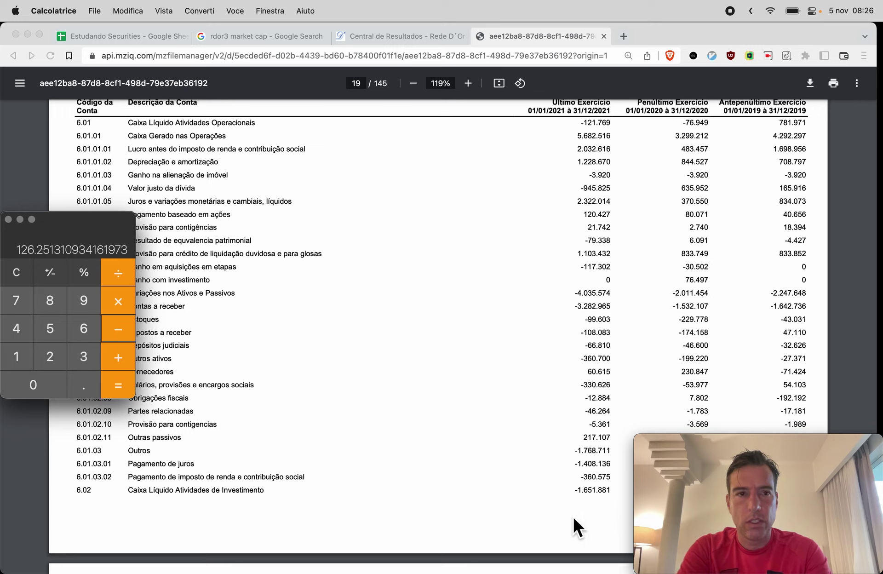
key("Escape")
Calculate the 2021 free cash flow as -122 minus 1652.
type("122")
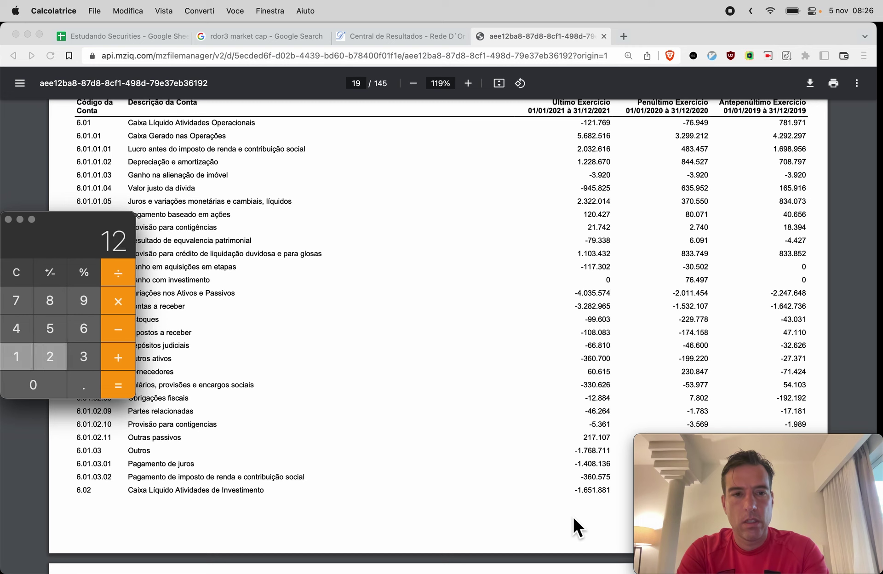
key("alt+minus")
key("minus")
type("1652")
key("minus")
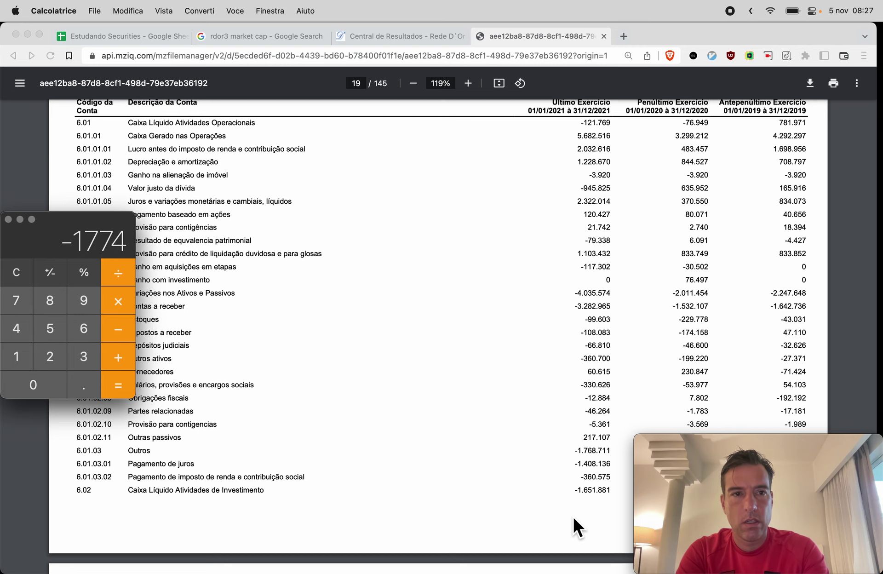
Switch back to the spreadsheet and enter -1774 as Rede D'Or's period 21 Free Cash Flow.
key("super+Tab")
key("super+1")
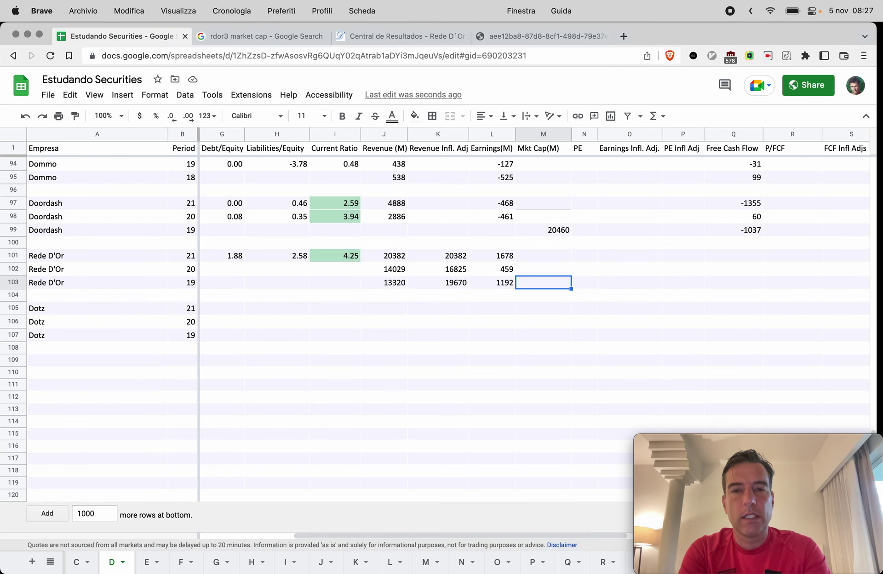
key("Right")
key("Right")
key("Right")
key("Right")
key("Up")
key("Up")
type("-1774")
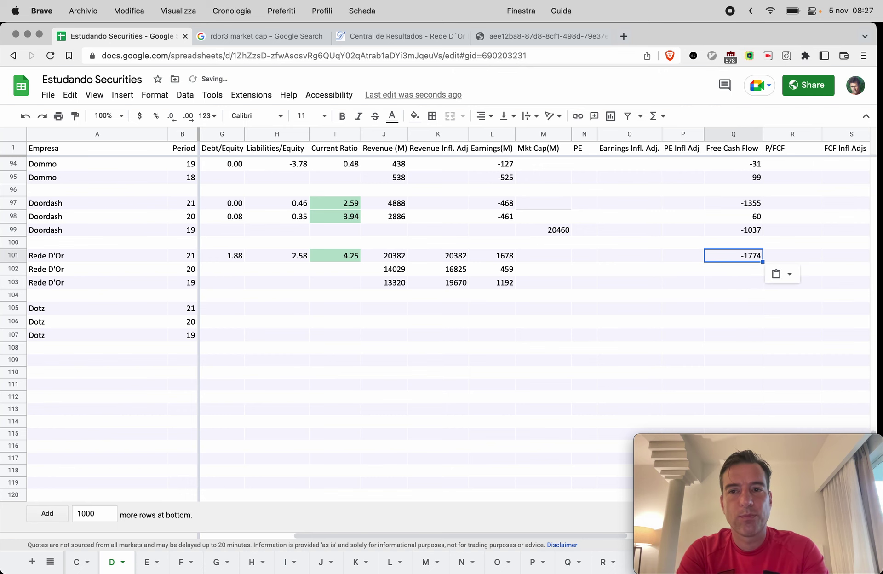
Calculate the 2020 free cash flow in Calculator from the report's cash flows, as -77 minus 13388, and copy the result.
key("super+4")
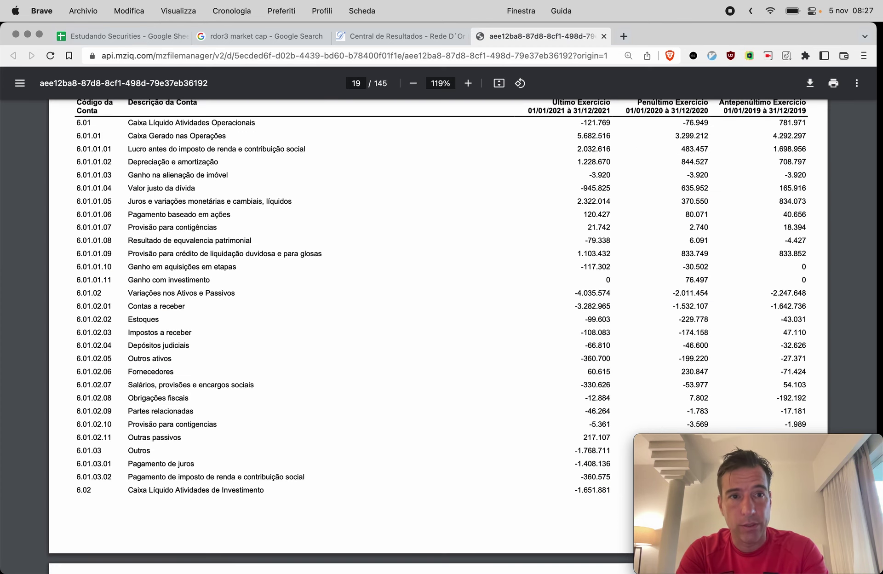
key("super+Tab")
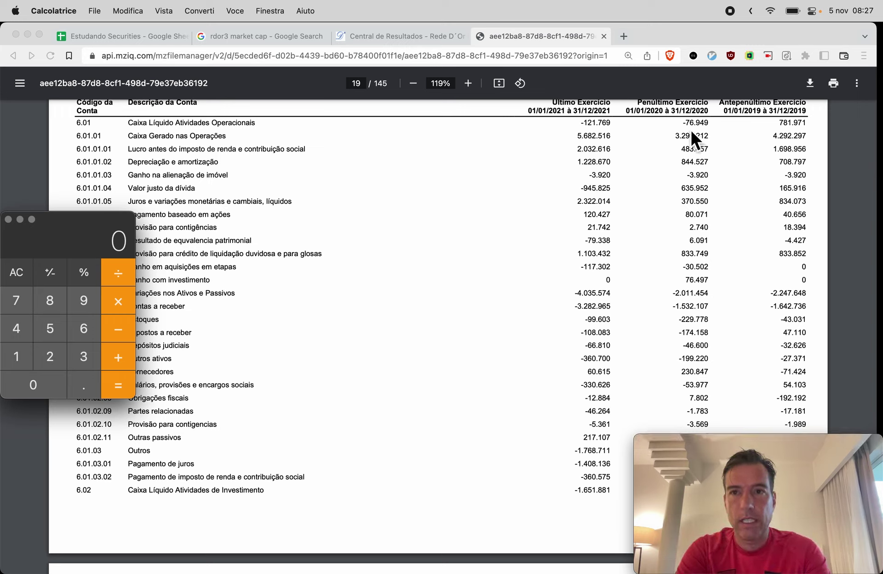
type("77")
key("alt+minus")
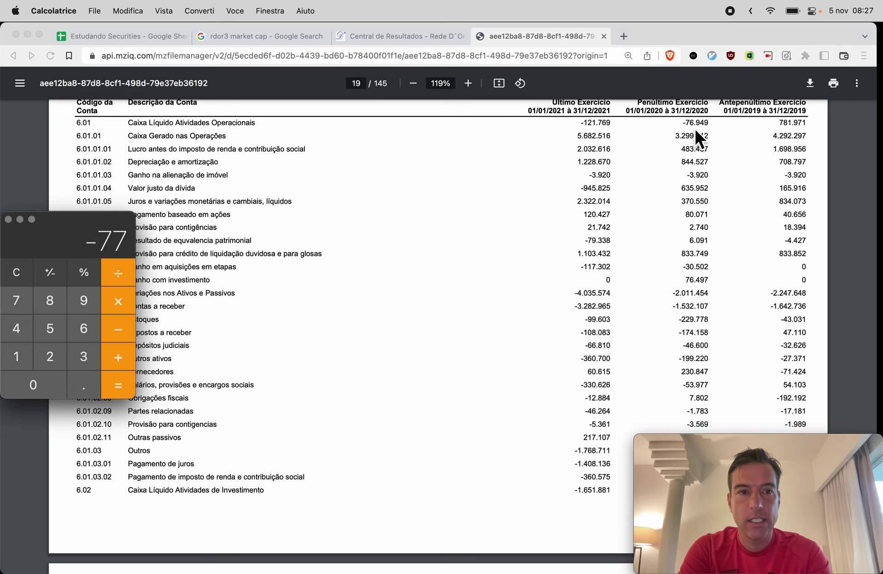
scroll(535, 458, "down", 3)
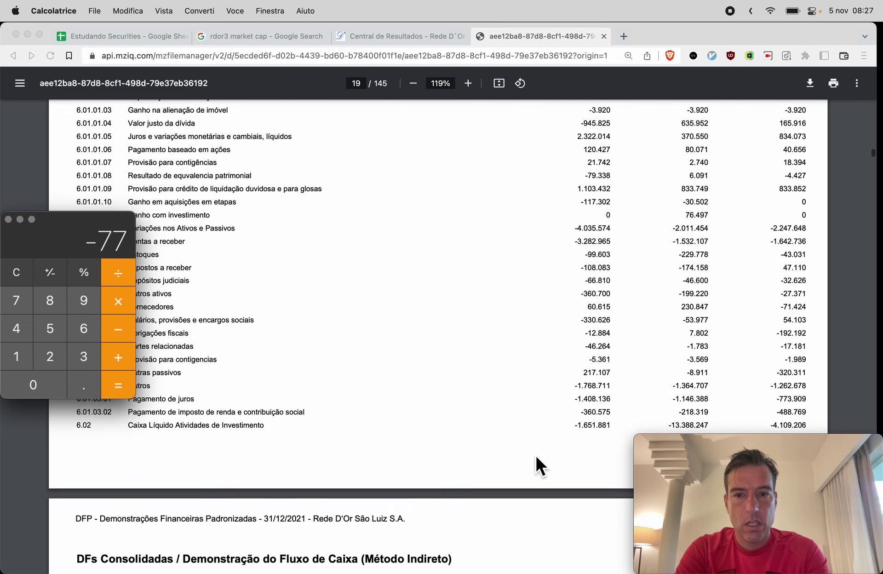
scroll(535, 453, "down", 1)
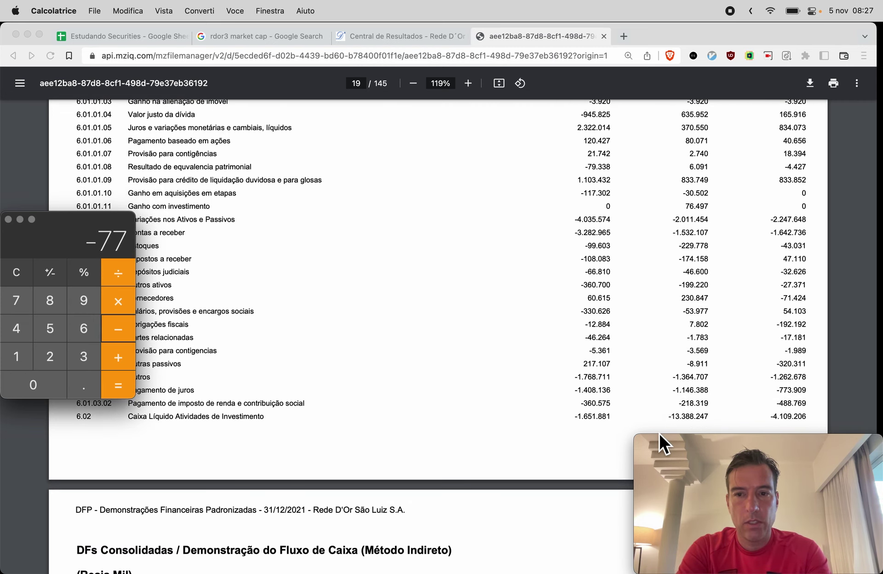
type("+13465")
key("alt+minus")
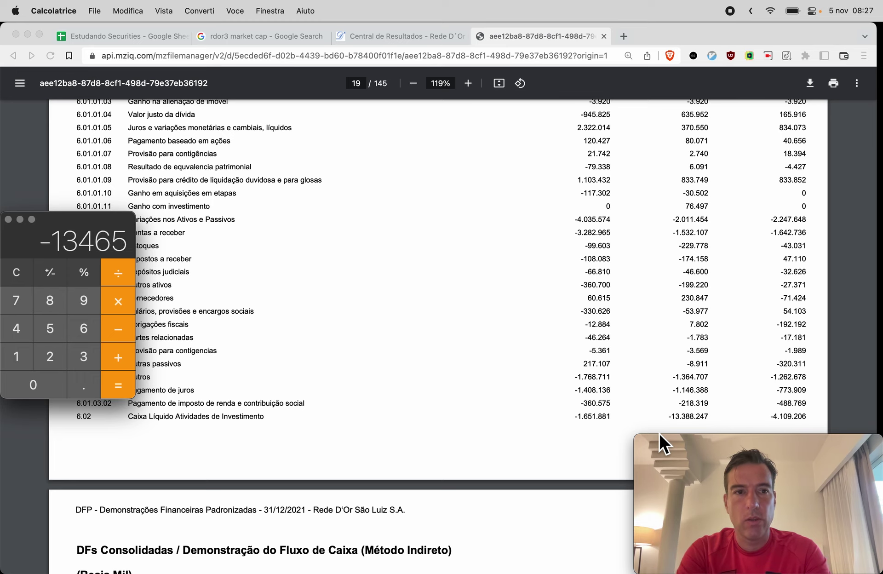
key("super+c")
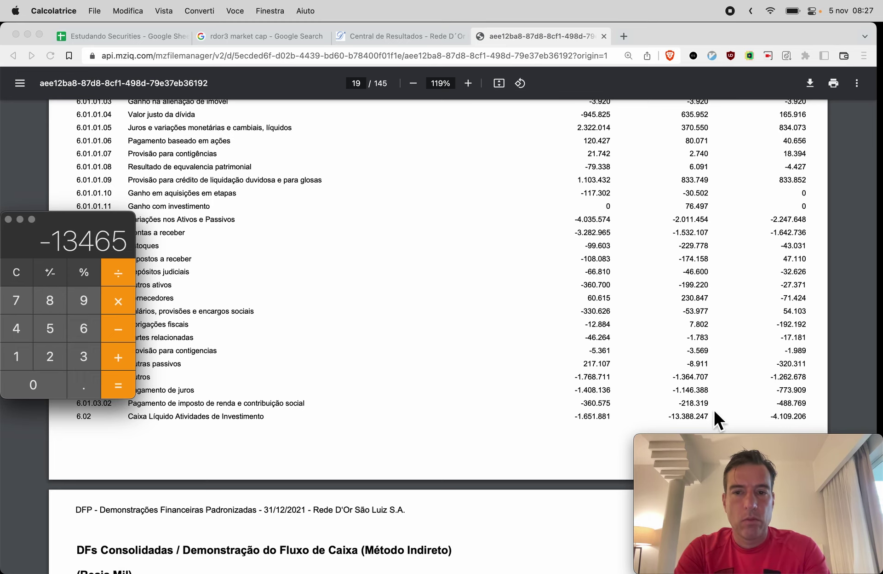
Examine the report's breakdown of investing and financing cash flows, including securities purchases and redemptions, for 2019 to 2021.
scroll(650, 421, "down", 2)
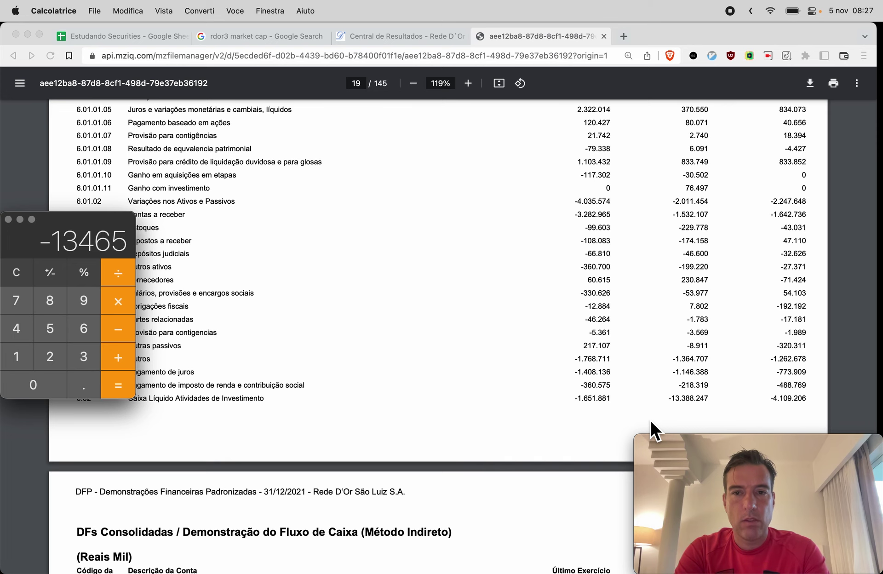
scroll(650, 421, "down", 4)
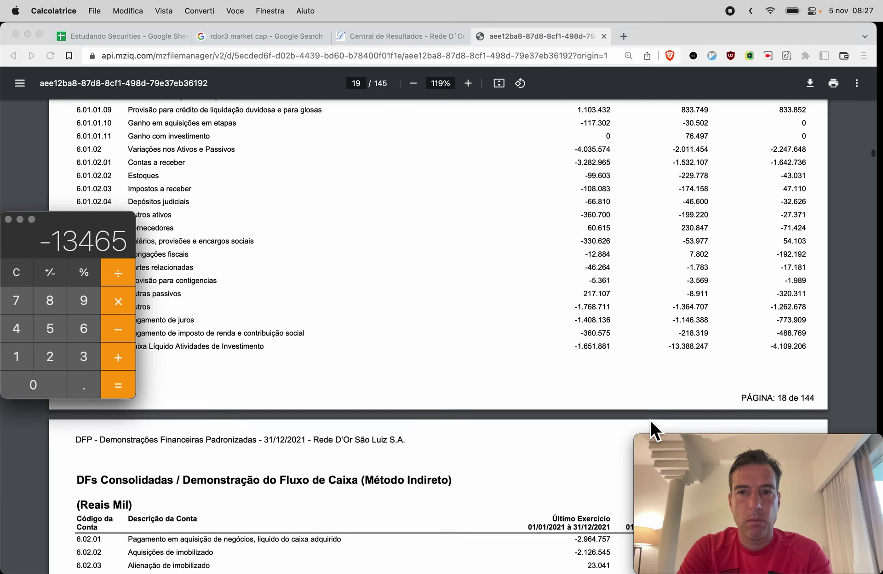
scroll(650, 418, "down", 10)
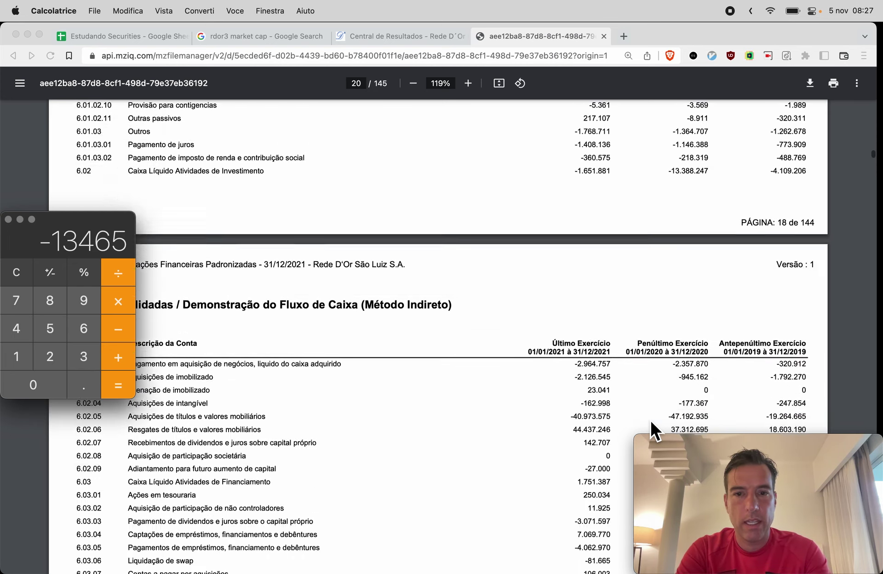
scroll(650, 419, "down", 13)
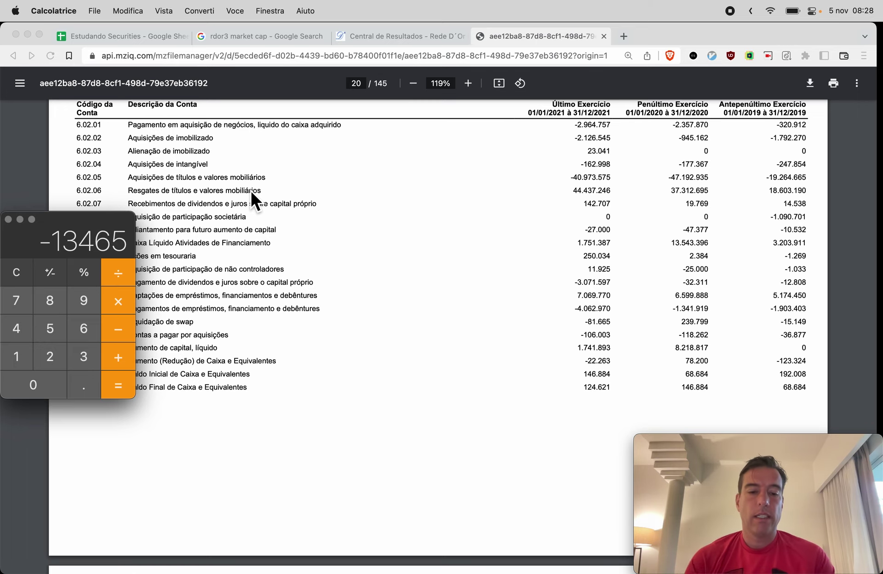
Copy the calculated -13465 from Calculator into Rede D'Or's period 20 Free Cash Flow cell in the spreadsheet.
key("super+c")
key("super+Tab")
key("super+1")
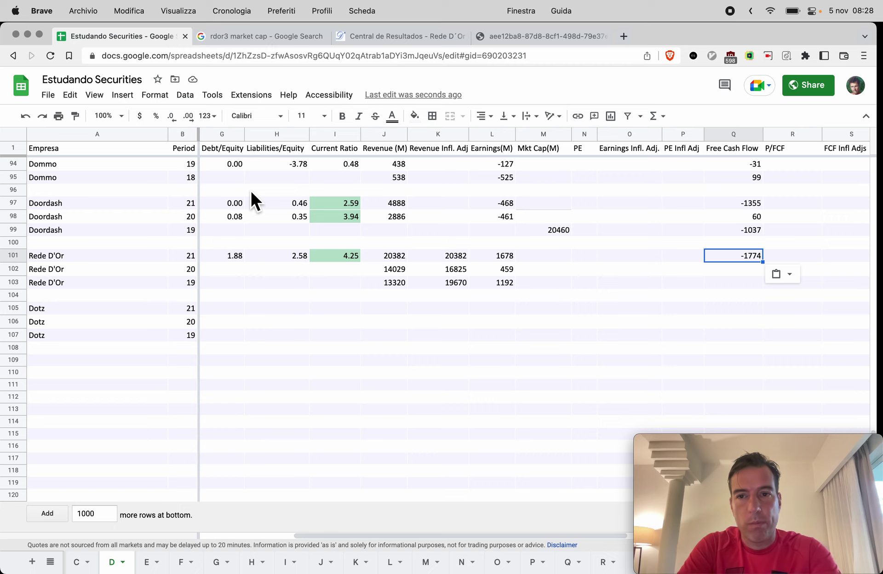
key("Down")
key("super+v")
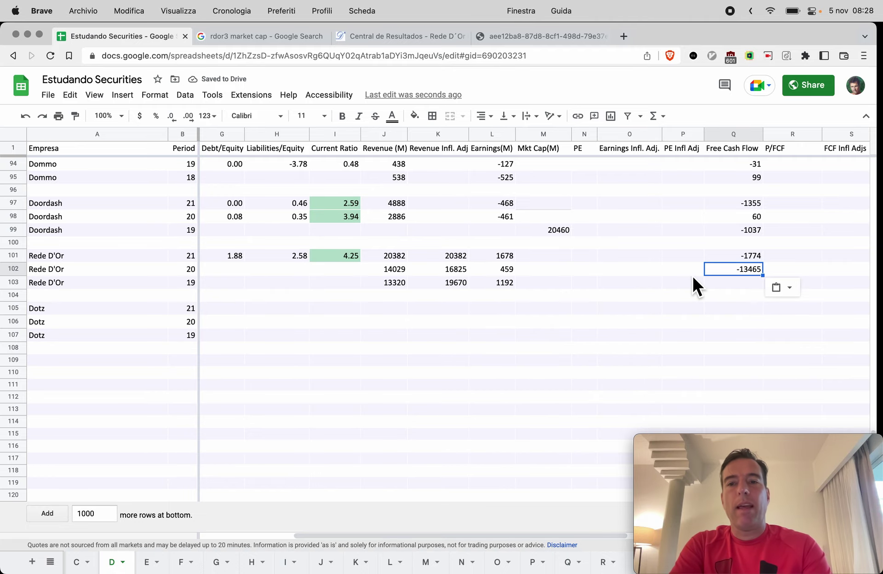
Calculate Rede D'Or's 2019 free cash flow in Calculator from the report's operating and investing cash flows, as 782 minus 4109.
key("super+4")
scroll(473, 269, "up", 15)
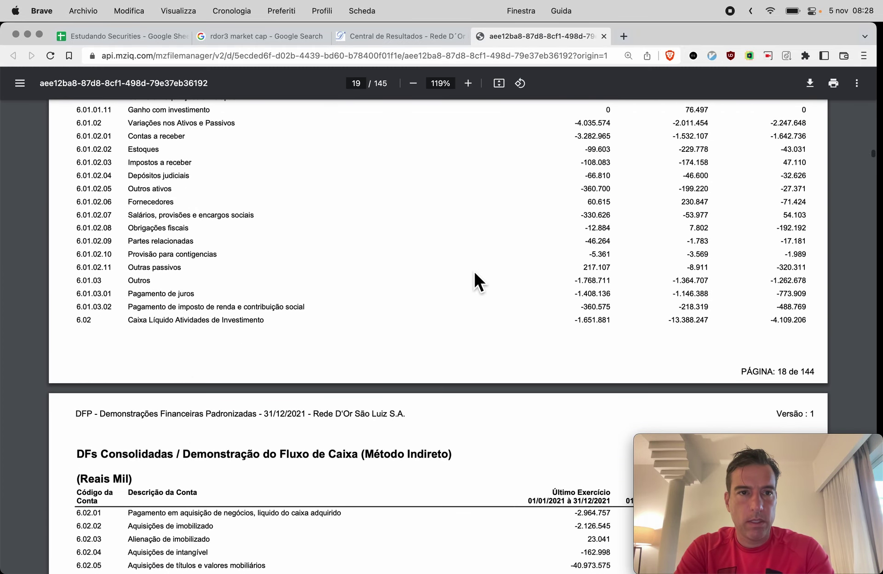
scroll(474, 272, "down", 3)
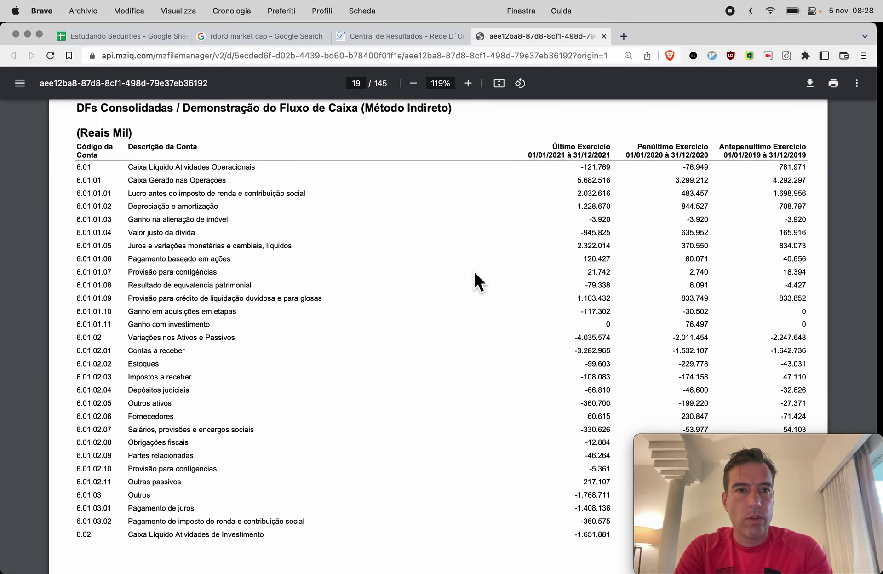
key("super+Tab")
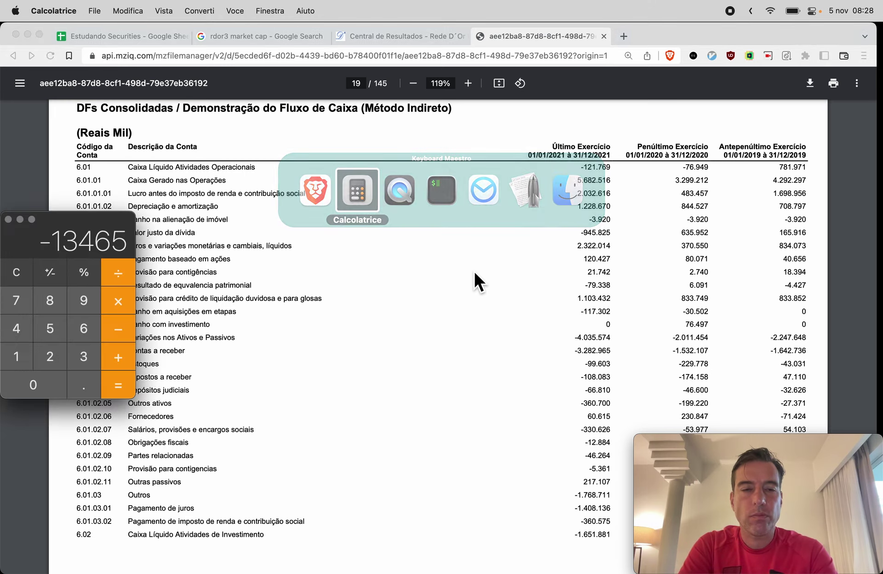
key("Escape")
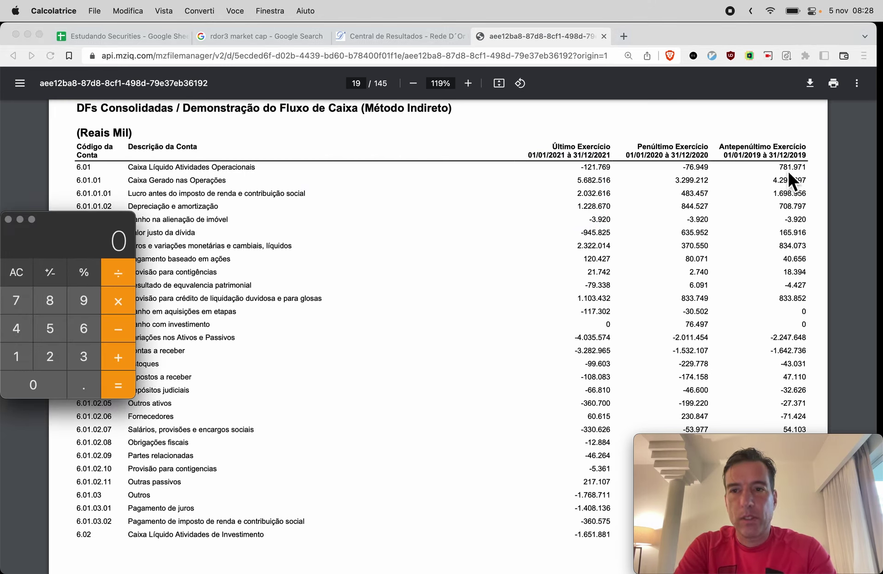
type("782")
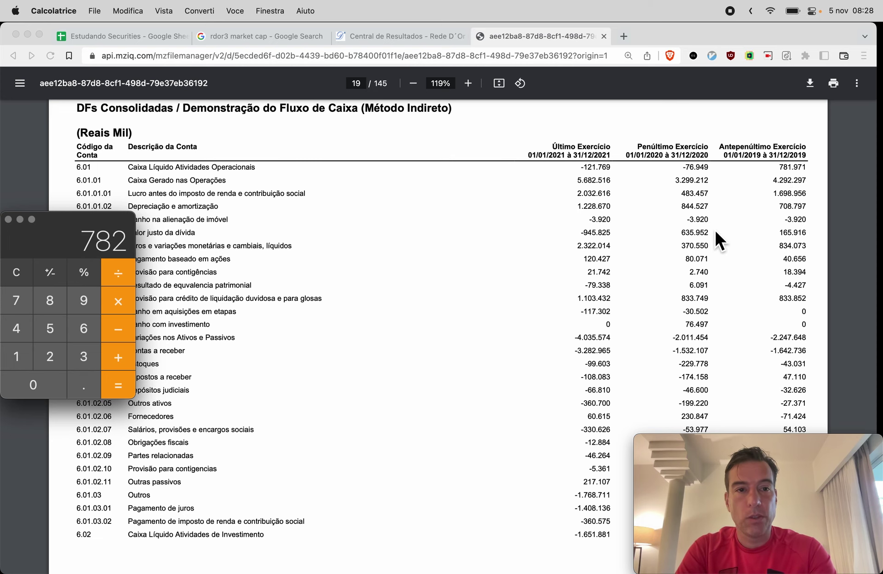
scroll(715, 232, "down", 10)
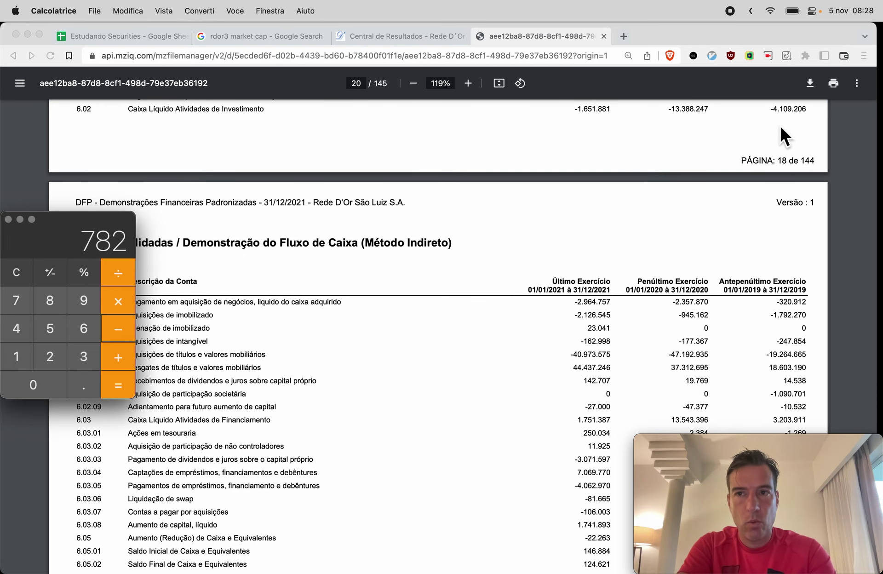
type("-4109")
key("Return")
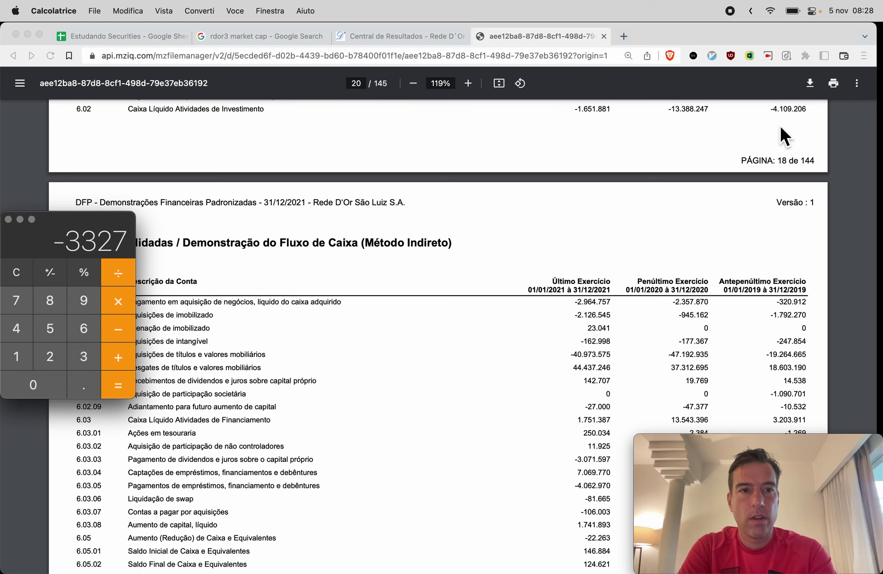
Paste the calculated -3327 into Rede D'Or's period 19 Free Cash Flow cell in the spreadsheet.
left_click(780, 127)
key("super+1")
key("Down")
key("super+v")
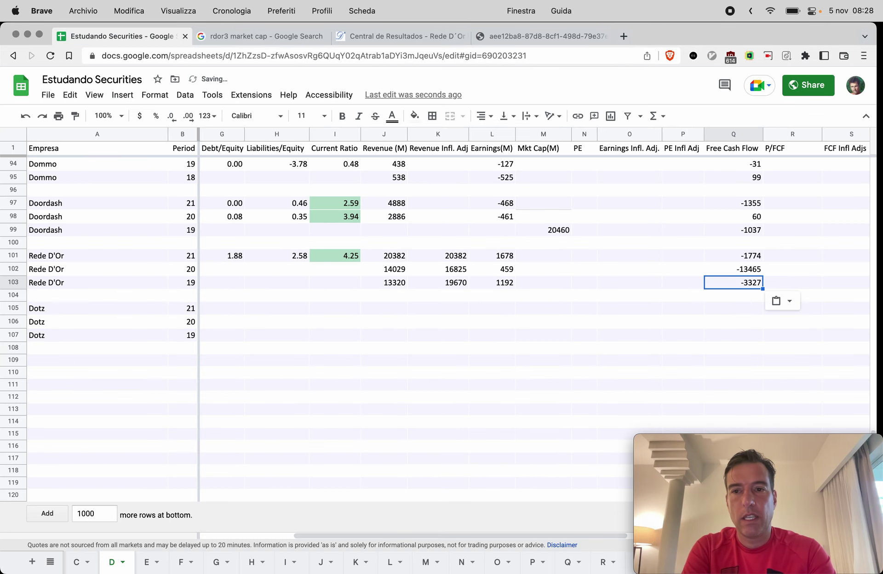
key("Up")
key("Up")
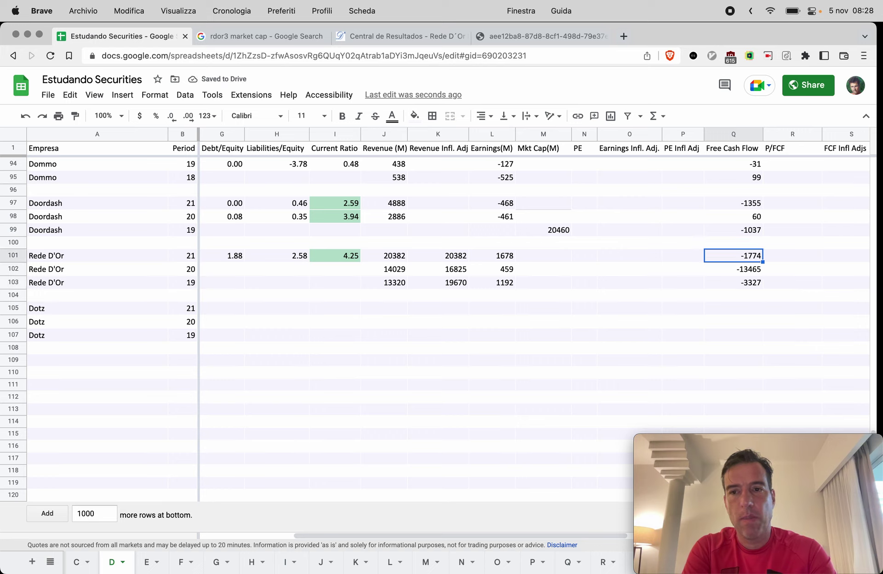
key("Down")
key("Down")
key("Up")
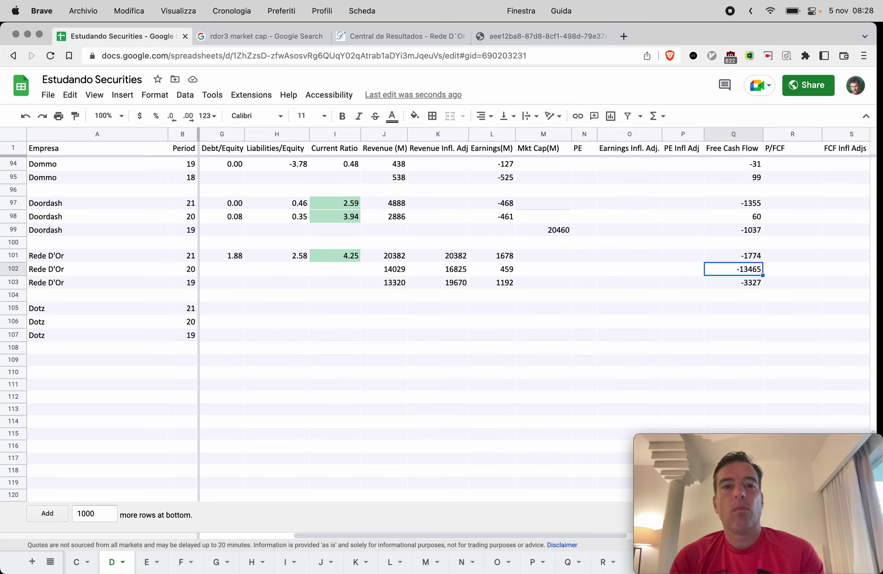
scroll(241, 310, "left", 2)
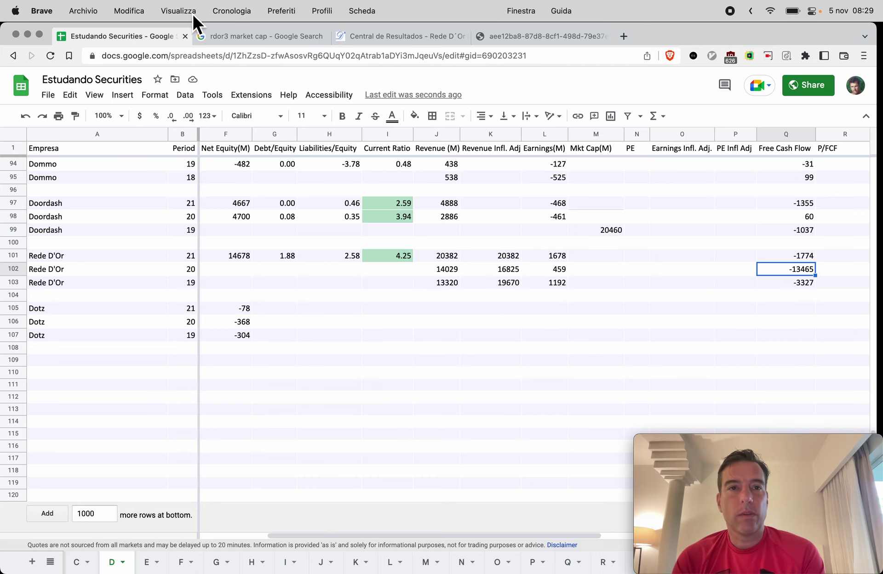
Set Rede D'Or's results center to 2014 and open the 4T14 financial statements PDF.
left_click(386, 36)
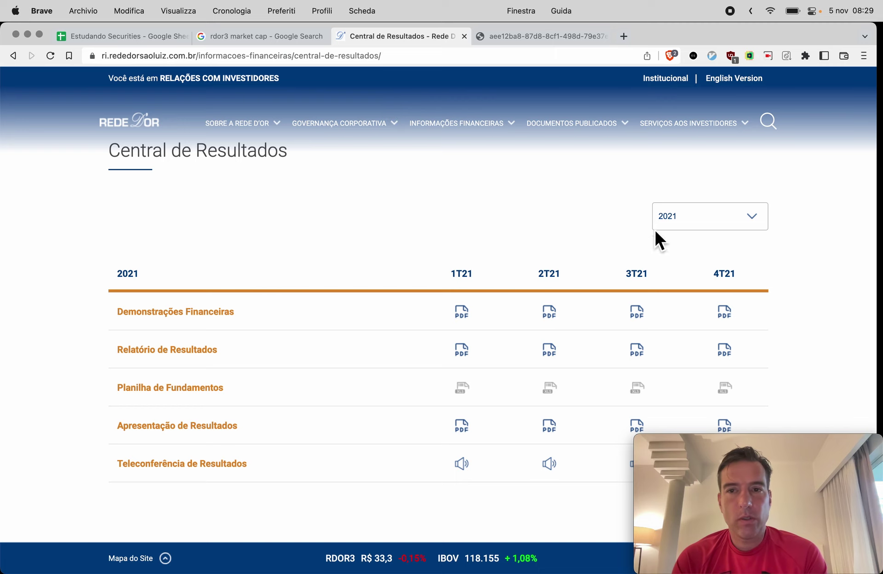
left_click(672, 224)
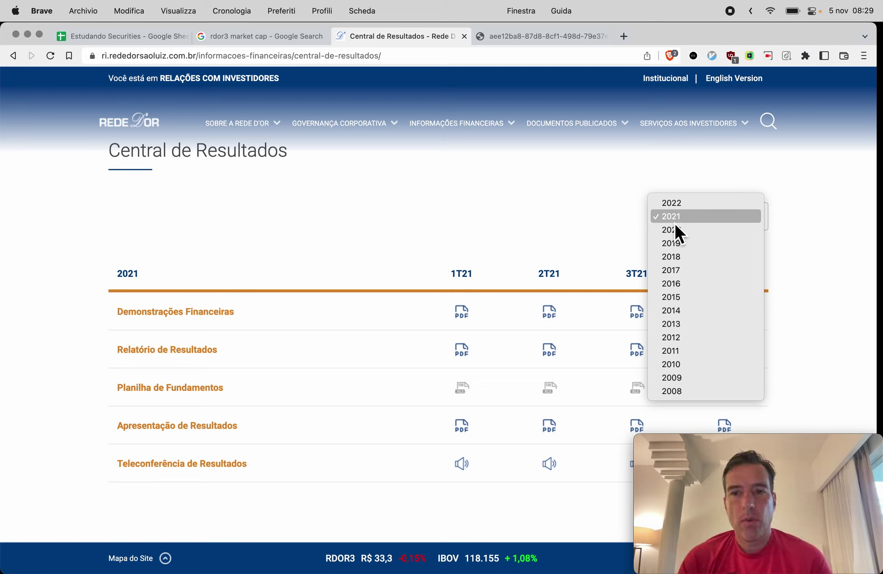
left_click(675, 310)
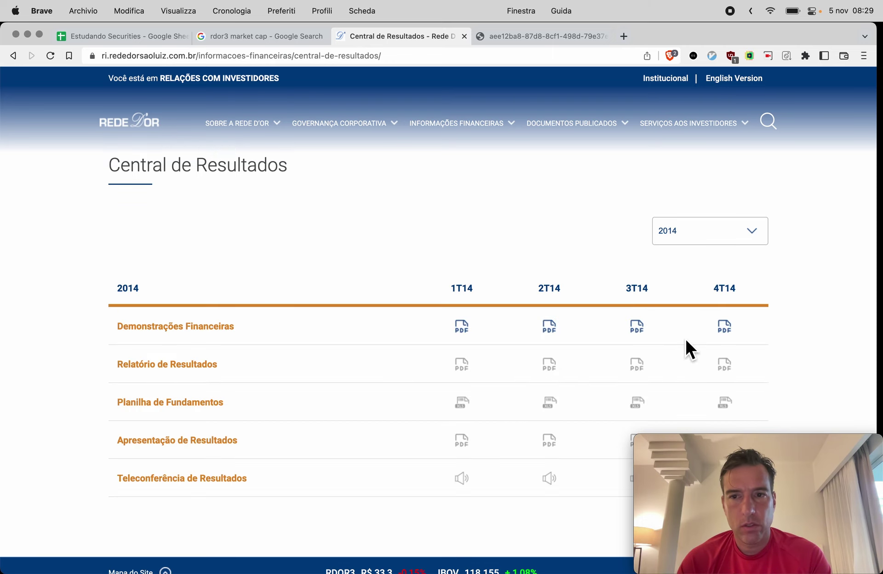
left_click(723, 328)
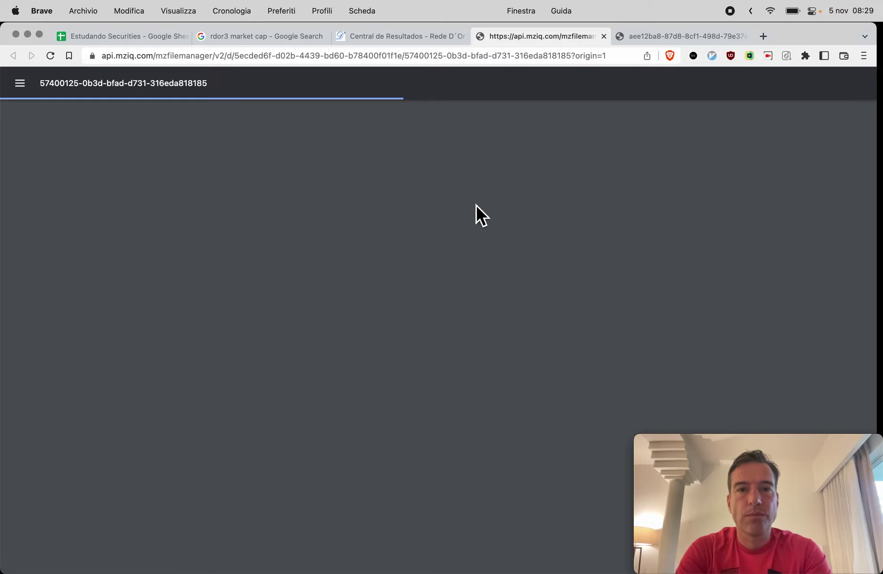
Return to the results center, set the year to 2016, open its fourth-quarter financial statements, and view the 2014 report's cover.
left_click(375, 37)
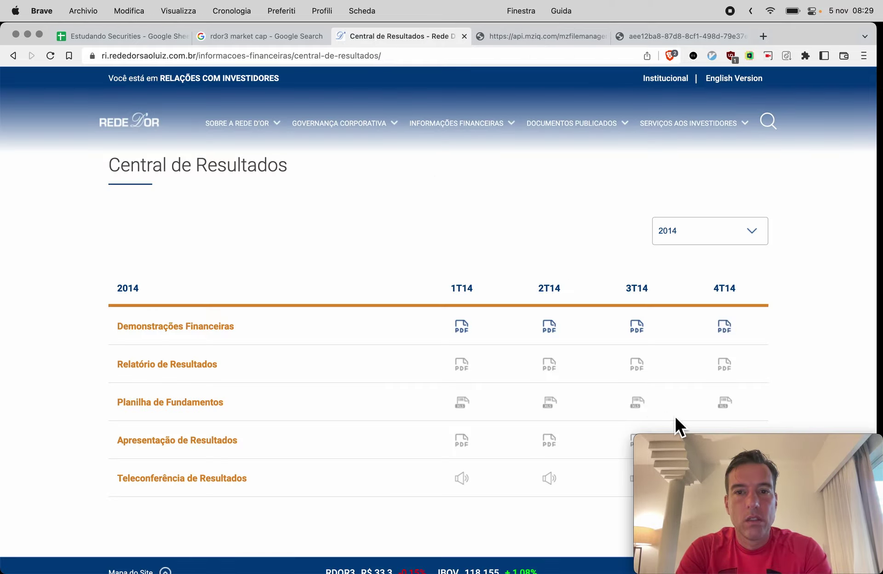
left_click(683, 229)
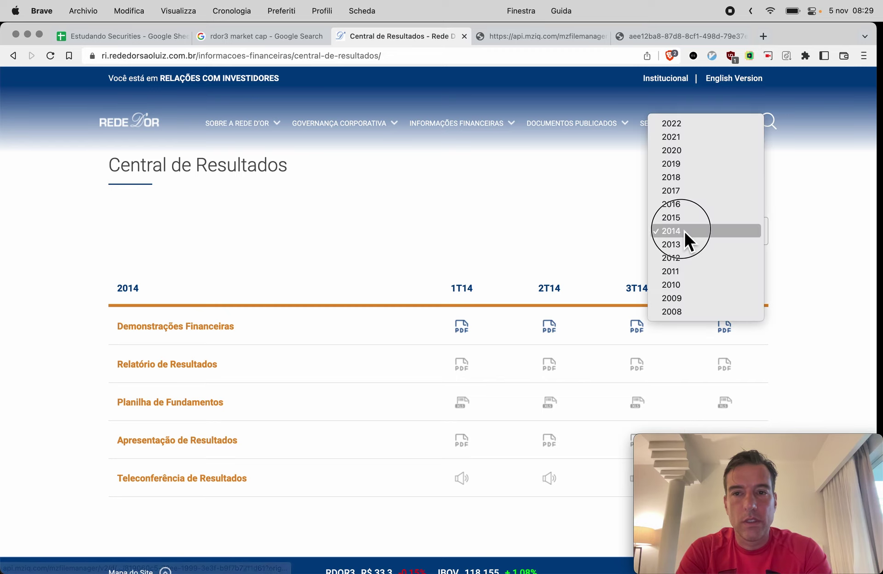
left_click(680, 203)
left_click(724, 327)
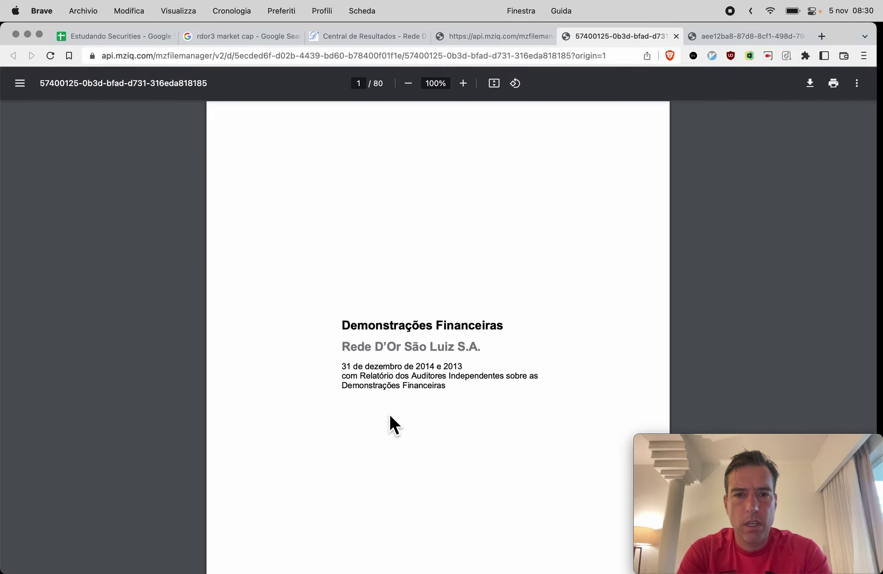
scroll(390, 416, "down", 2)
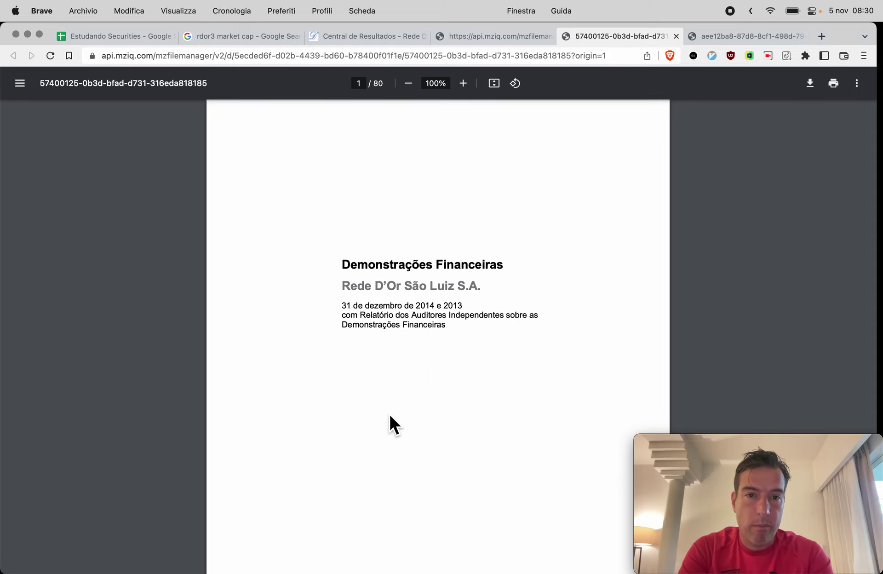
scroll(389, 416, "down", 2)
Search the web for "rede d'or ipo data" and look through the results for the IPO date and valuation.
key("super+t")
type("rede d'or i")
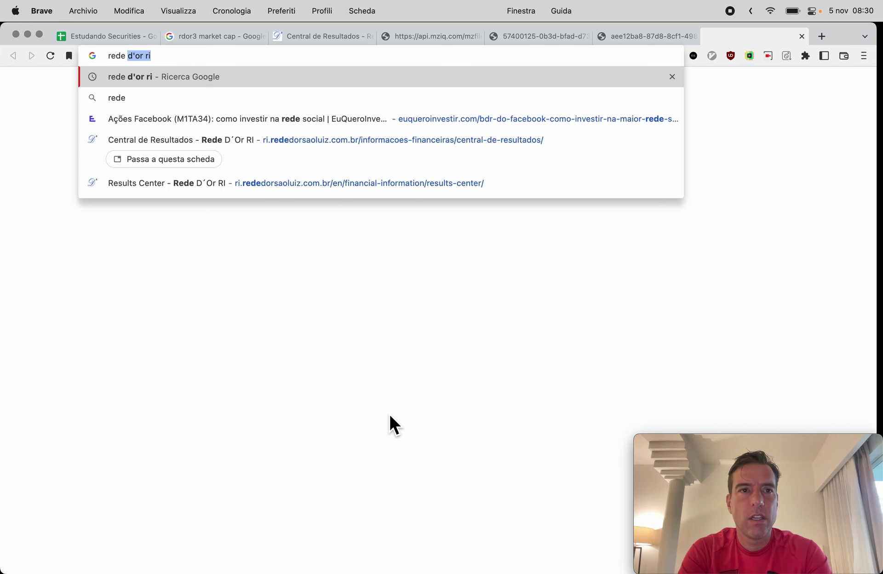
type("po data")
key("Return")
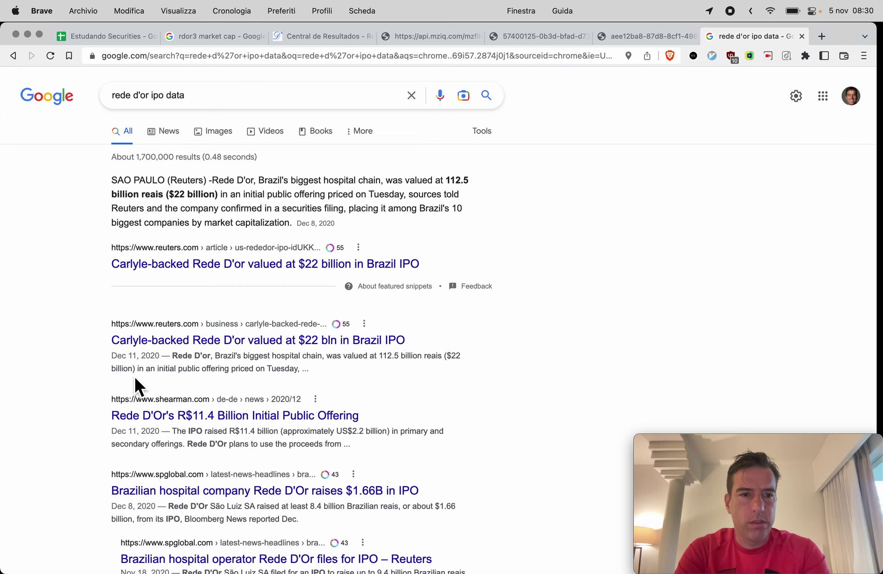
scroll(109, 357, "down", 1)
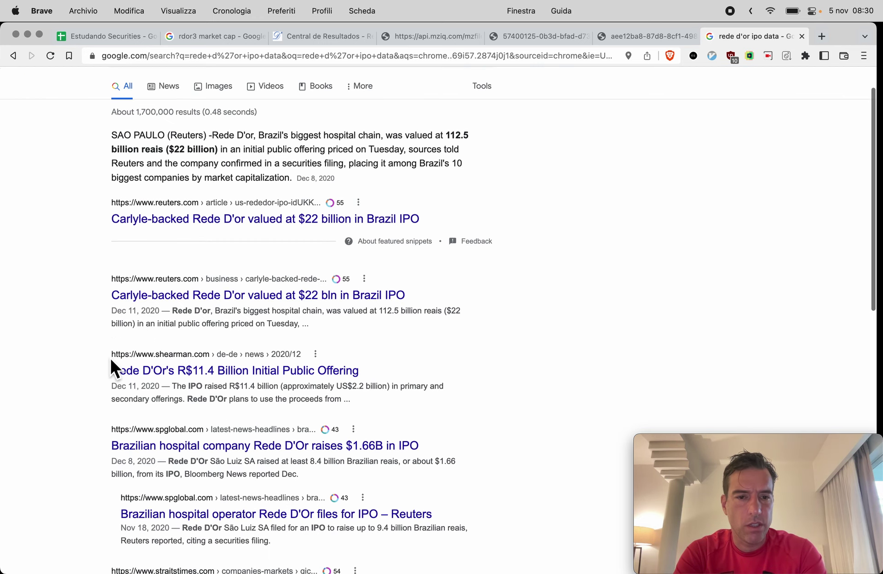
scroll(109, 356, "down", 3)
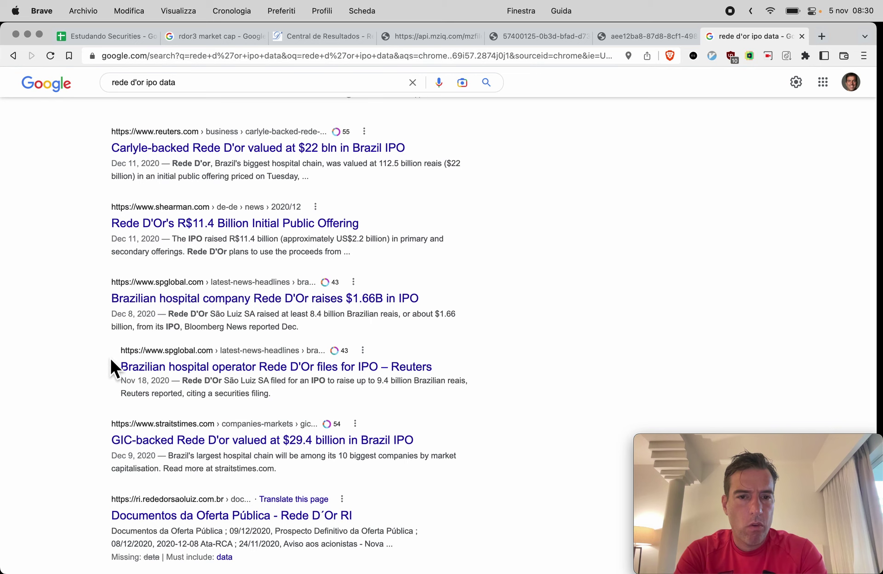
Return to the 2014 financial statements and examine the balance sheet for 2014 and 2013.
key("ctrl+shift+Tab")
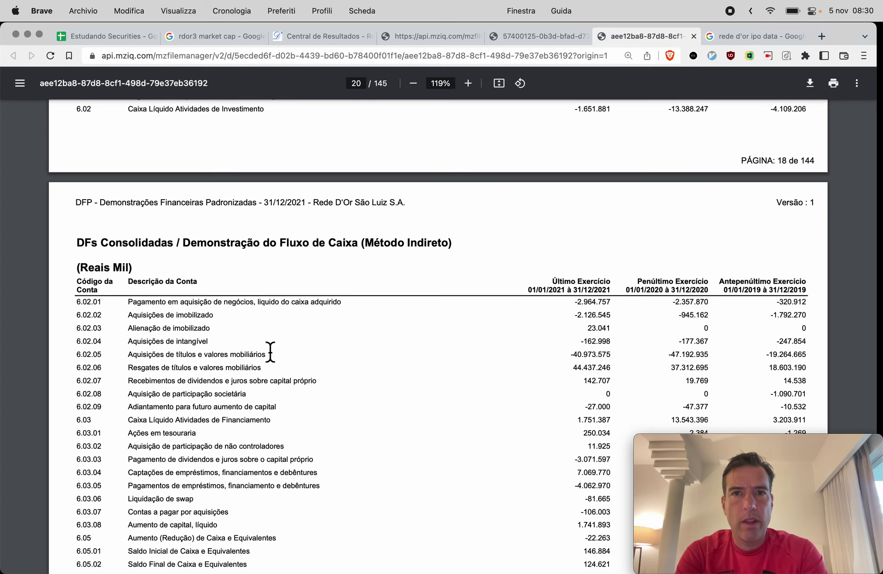
key("ctrl+shift+Tab")
scroll(369, 362, "down", 10)
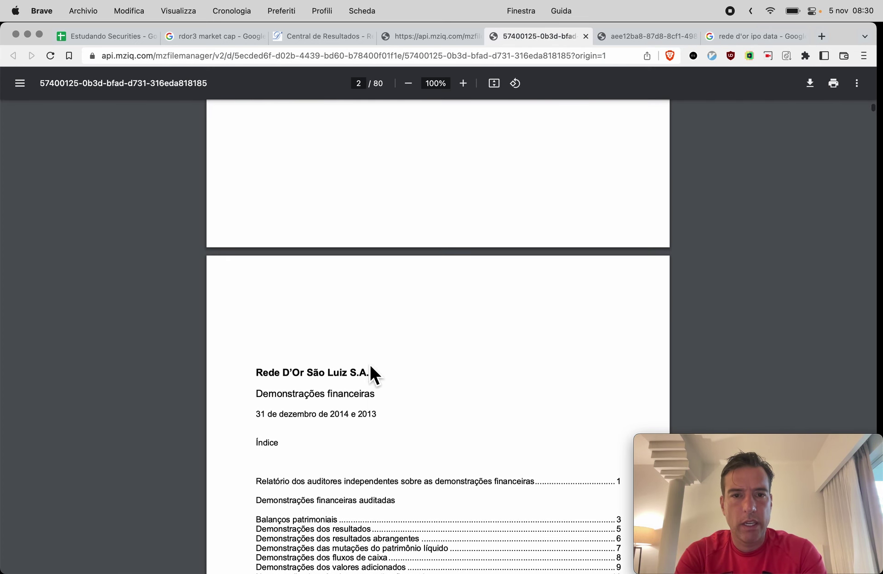
scroll(370, 367, "down", 15)
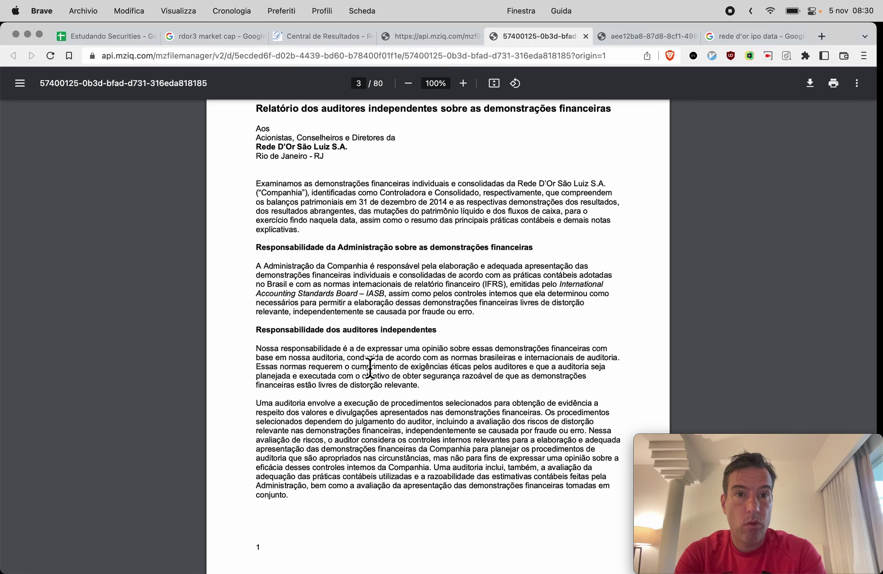
scroll(369, 368, "down", 20)
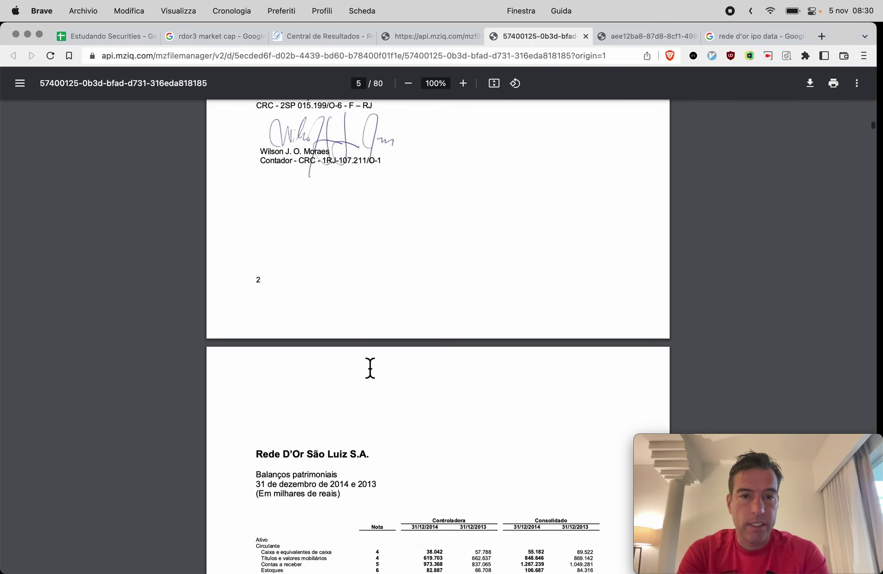
scroll(369, 368, "down", 1)
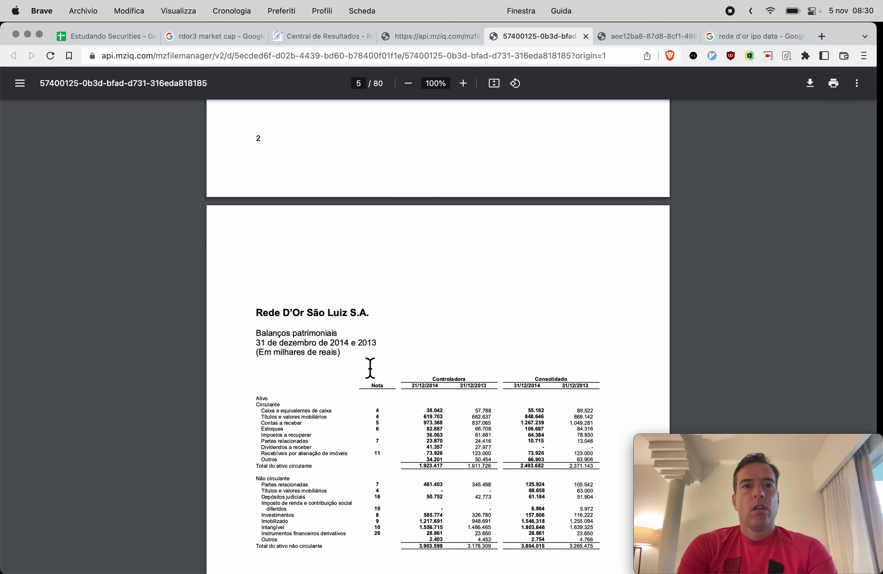
Check Rede D'Or's market capitalization in the search results, then review its rows in the spreadsheet.
key("super+2")
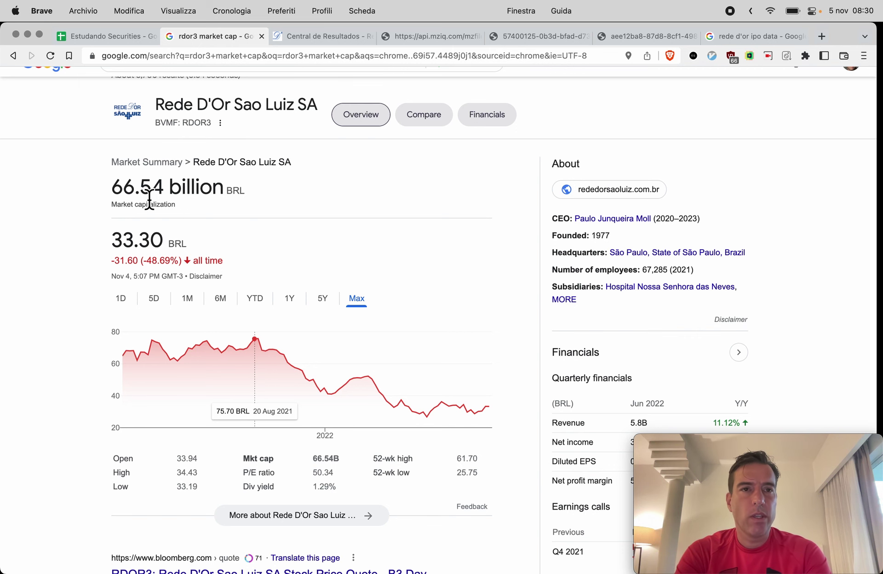
key("super+1")
scroll(306, 356, "left", 3)
scroll(306, 355, "up", 1)
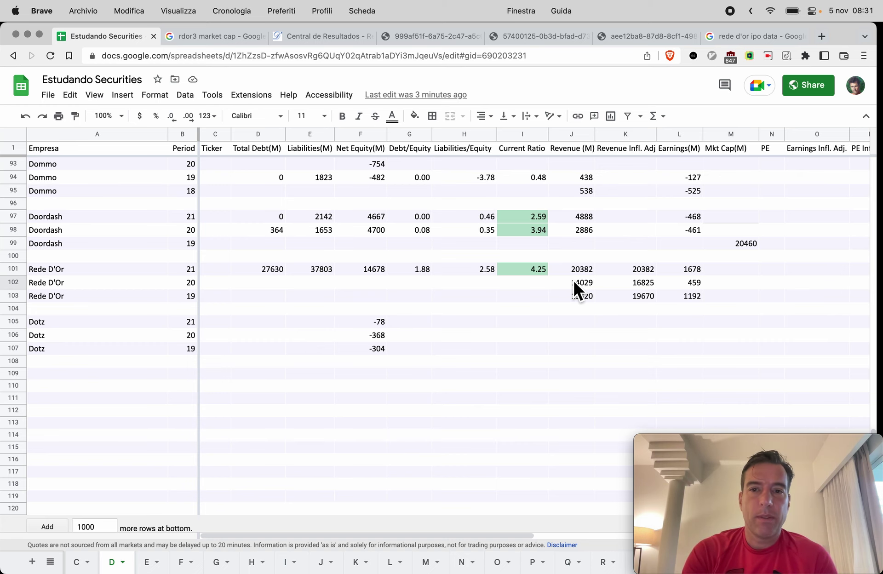
scroll(696, 343, "right", 5)
scroll(696, 343, "down", 1)
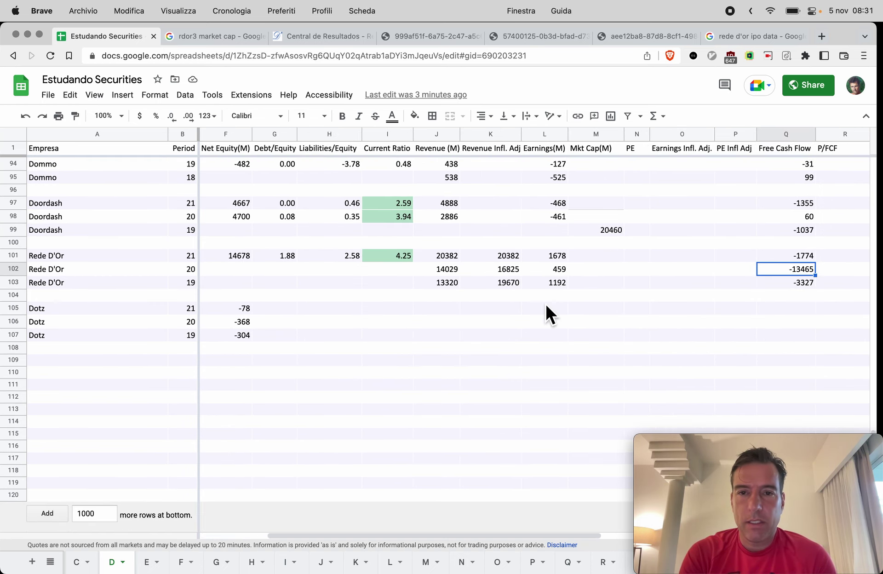
Examine revenue and net income in the 2014 report's income statement, then switch back to the spreadsheet.
left_click(529, 38)
scroll(533, 427, "down", 10)
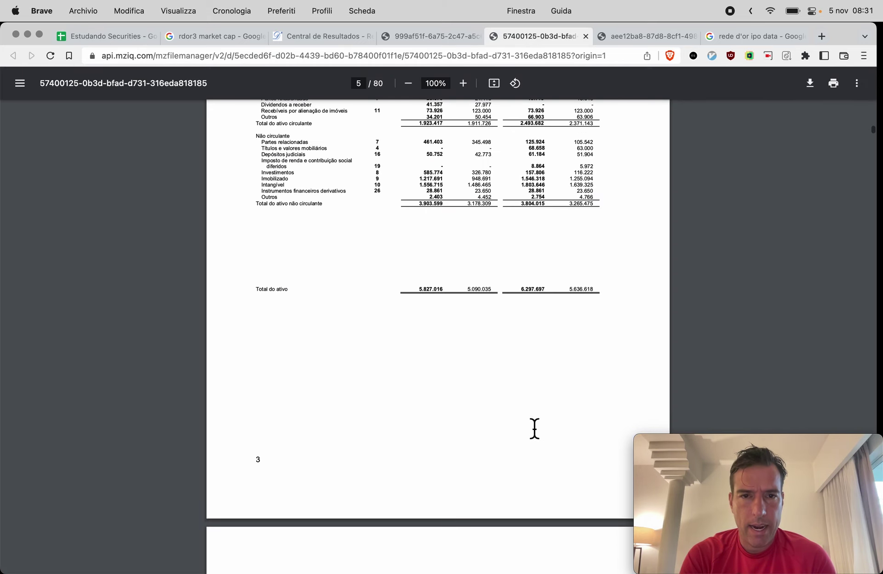
scroll(534, 425, "down", 12)
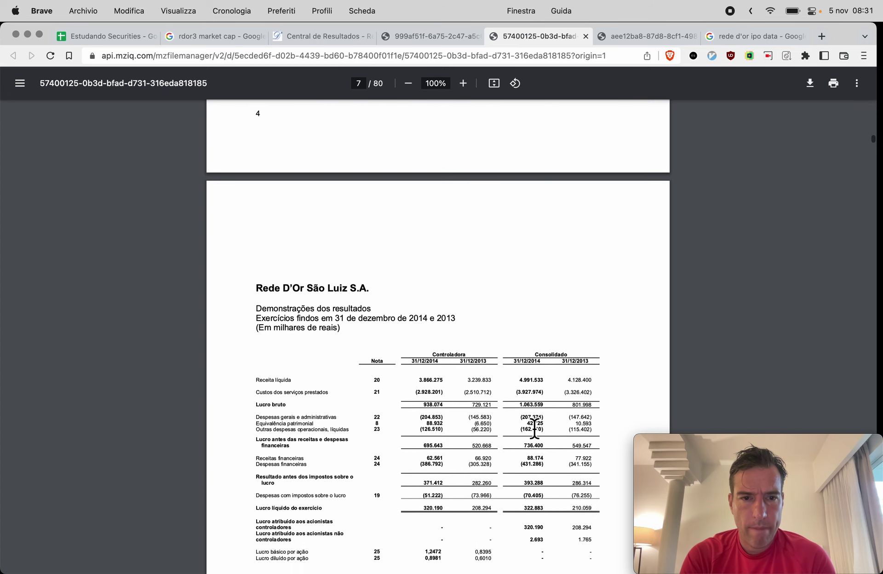
scroll(534, 431, "down", 2)
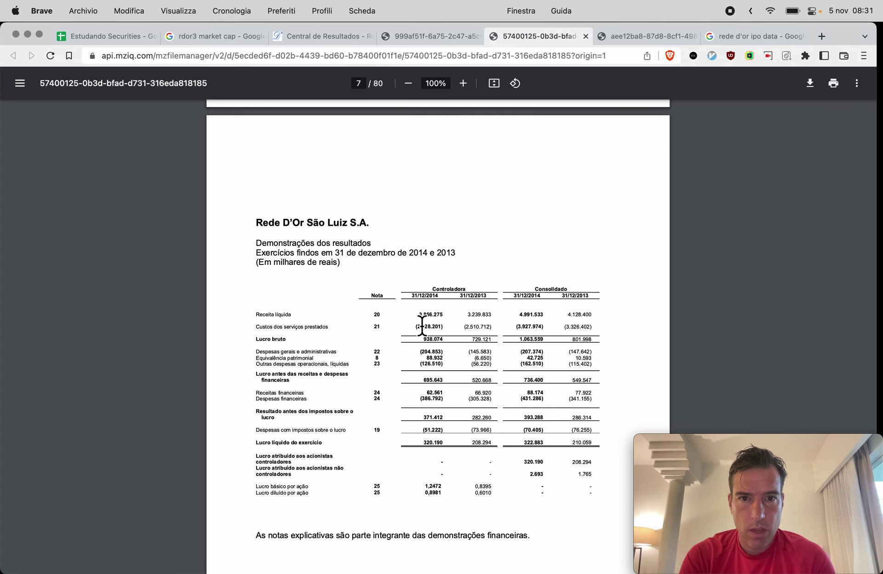
left_click(117, 36)
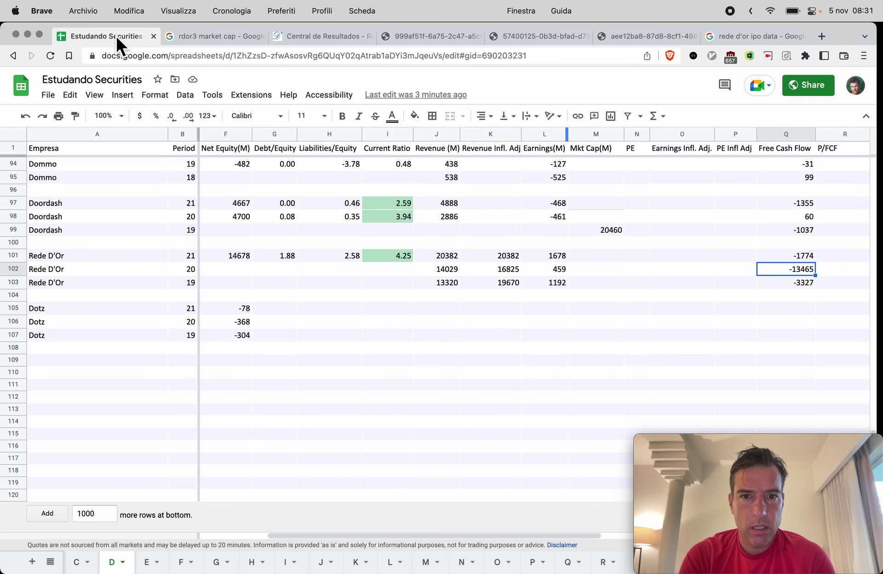